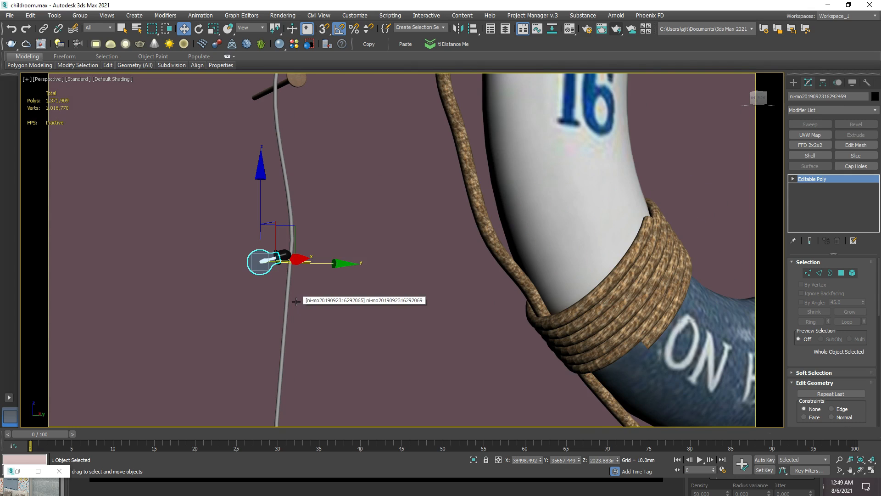
# Step: Select the filament inside the string-light bulb on the wall and isolate it in the shaded Perspective viewport
pyautogui.scroll(10, 269, 261)
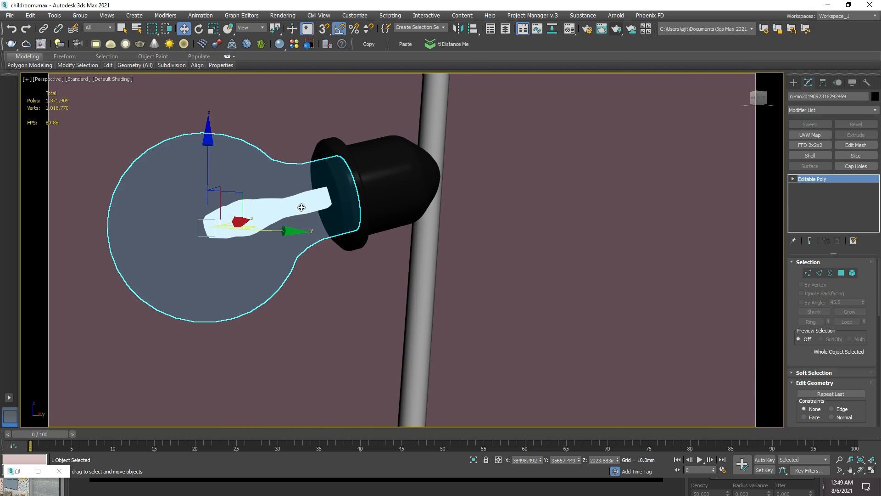
pyautogui.press('F3')
pyautogui.click(278, 206)
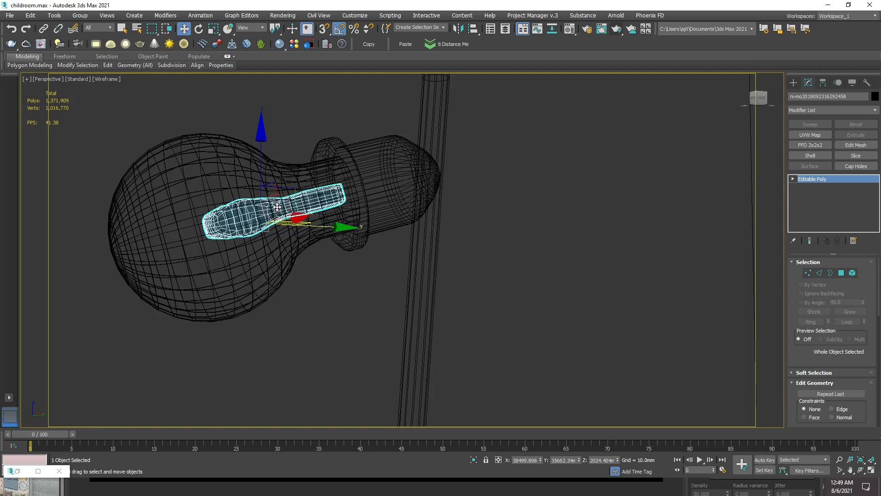
pyautogui.press('F3')
pyautogui.hotkey('alt', 'q')
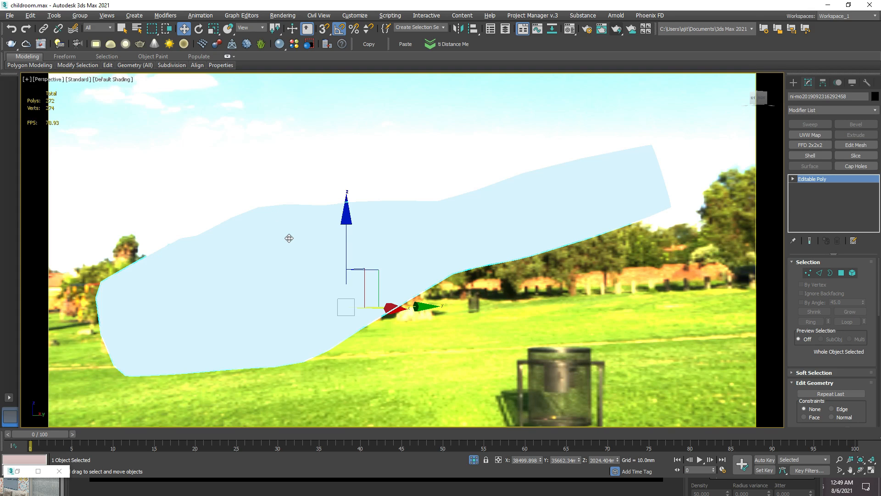
# Step: Replace the viewport's environment image background with the gradient background and deselect the filament
pyautogui.hotkey('alt', 'b')
pyautogui.click(326, 165)
pyautogui.click(386, 349)
pyautogui.click(517, 348)
pyautogui.click(505, 354)
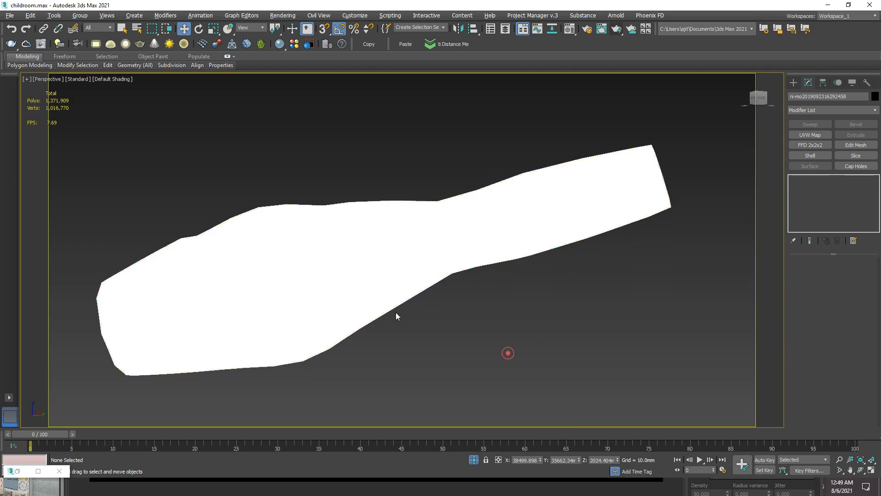
# Step: Sample the filament's VRayLightMtl material in the Material Editor, check its color multiplier, and close the editor
pyautogui.press('m')
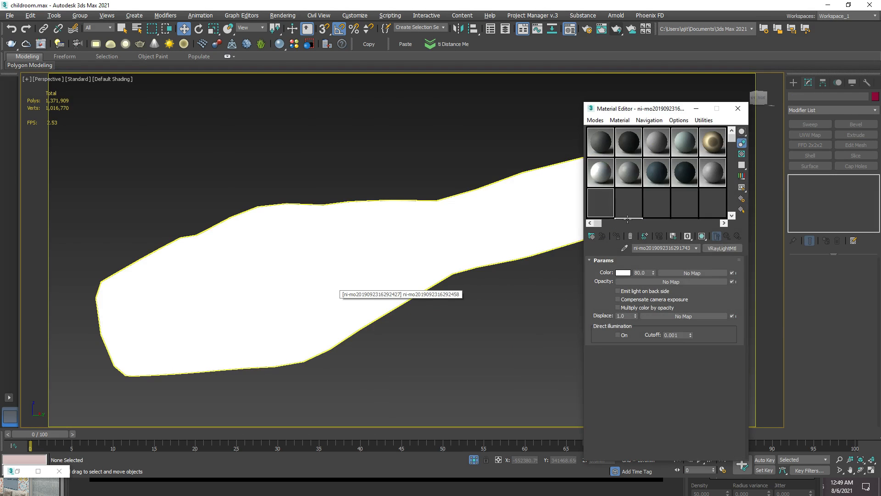
pyautogui.click(624, 248)
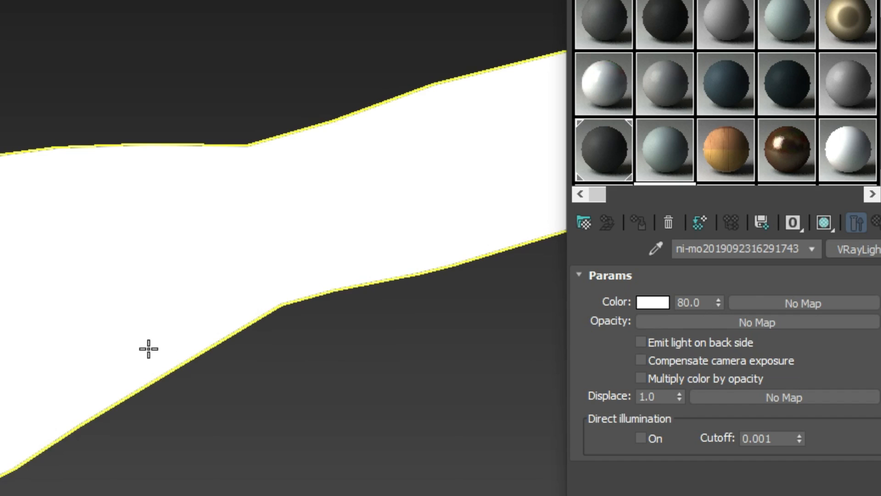
pyautogui.moveTo(483, 230); pyautogui.dragTo(461, 233, button='middle')
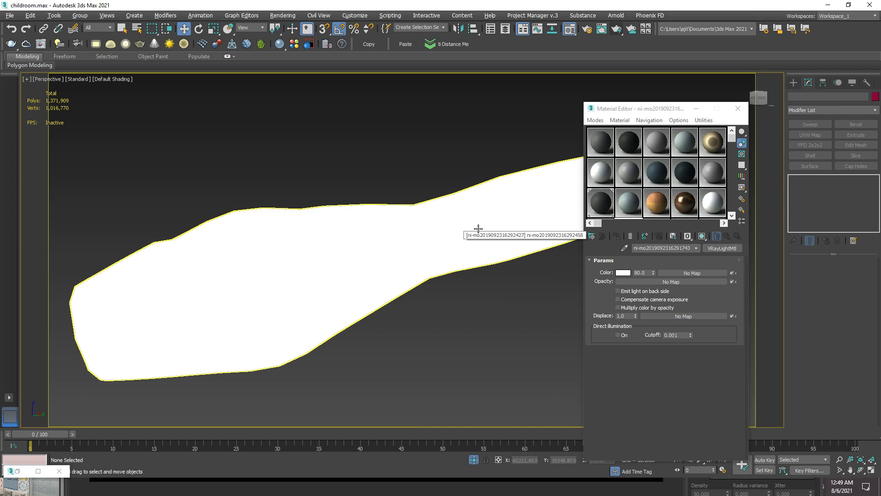
pyautogui.scroll(-2, 433, 205)
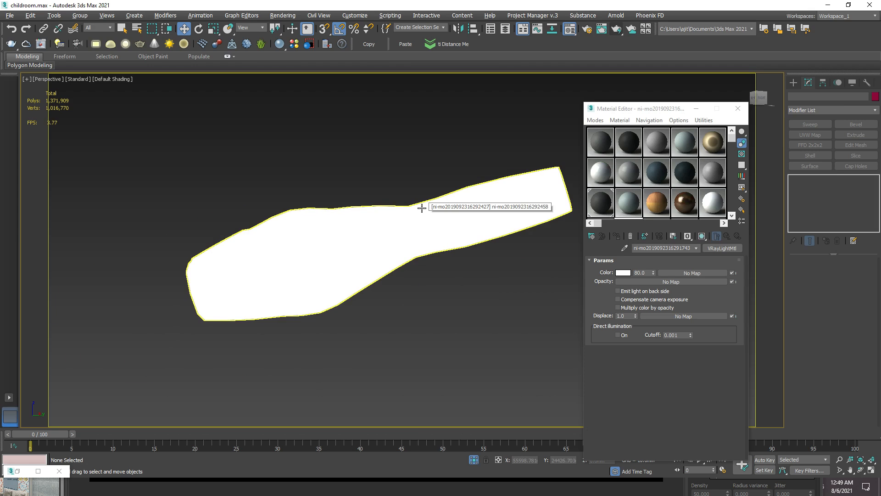
pyautogui.click(737, 109)
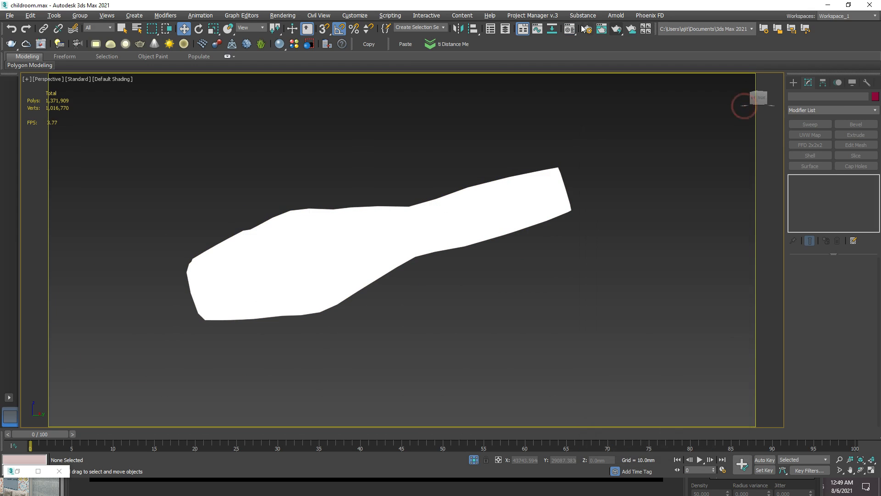
# Step: Review the color mapping types available in the V-Ray render settings and close the Render Setup dialog
pyautogui.click(586, 30)
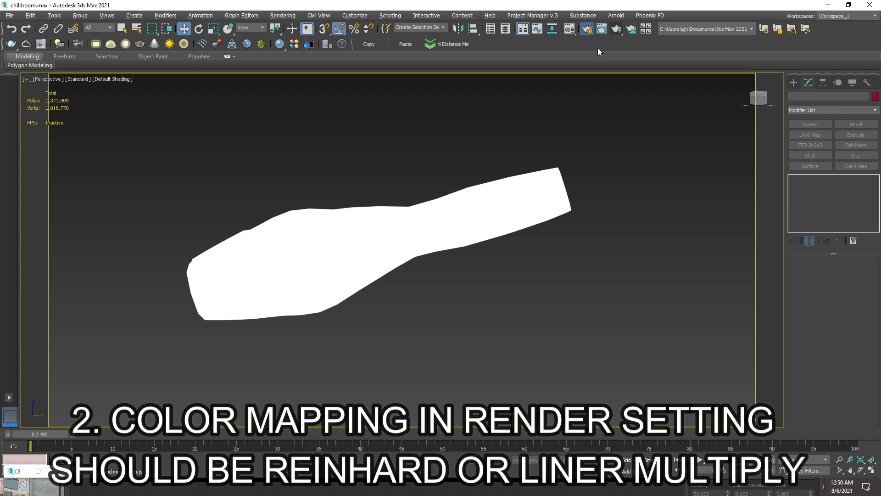
pyautogui.moveTo(557, 65); pyautogui.dragTo(423, 61)
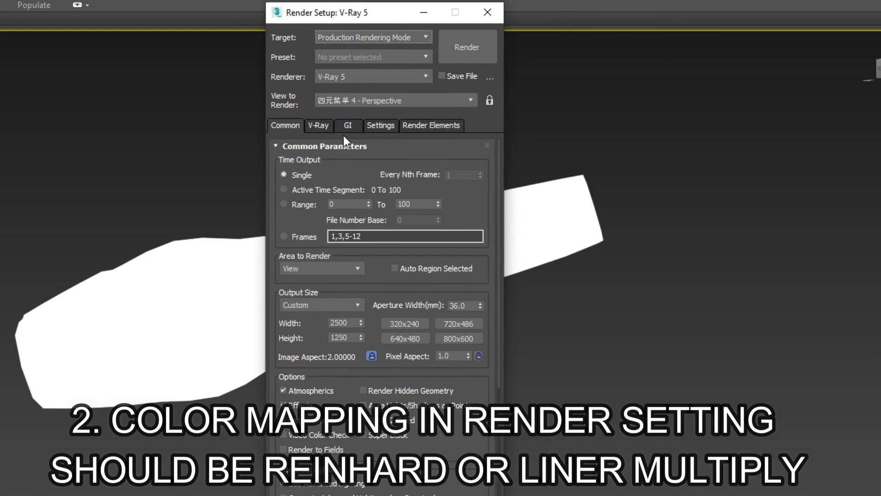
pyautogui.click(321, 125)
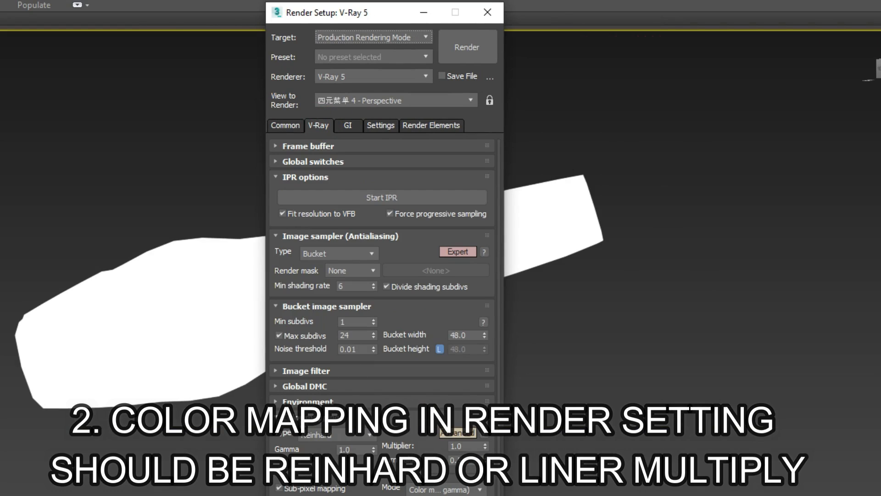
pyautogui.moveTo(349, 17); pyautogui.dragTo(273, 0)
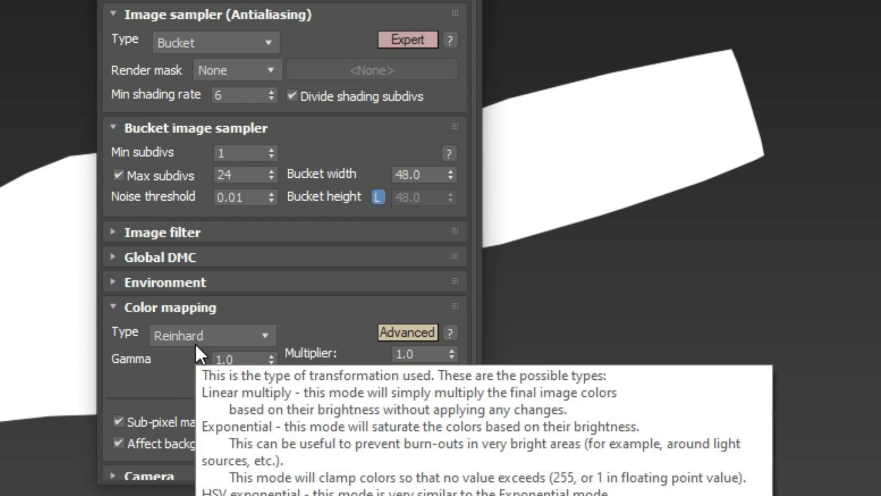
pyautogui.click(200, 338)
pyautogui.click(200, 339)
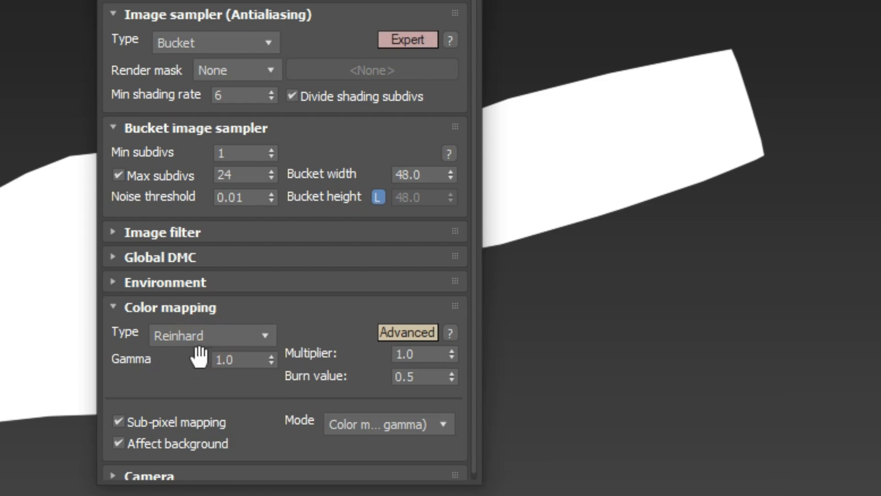
pyautogui.click(158, 336)
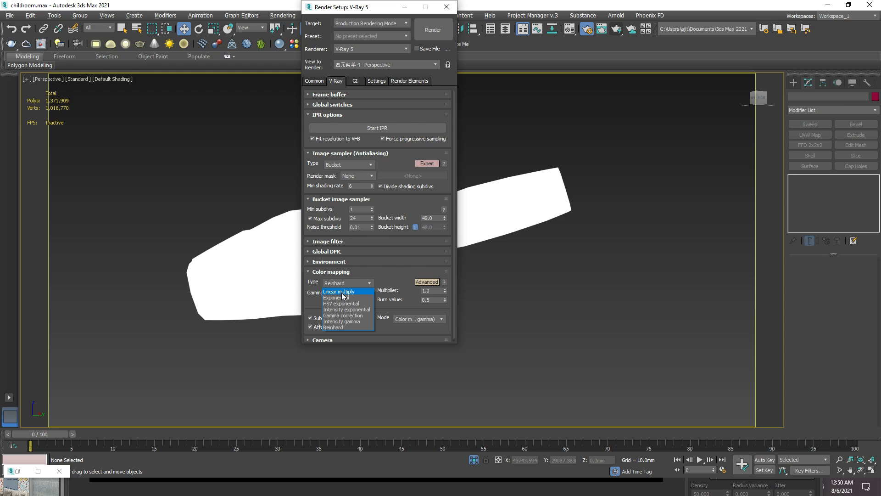
pyautogui.click(311, 299)
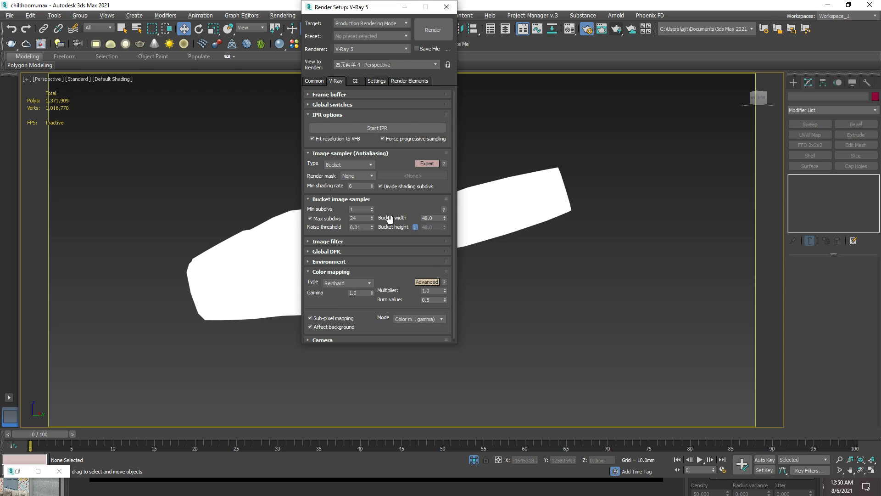
pyautogui.click(314, 80)
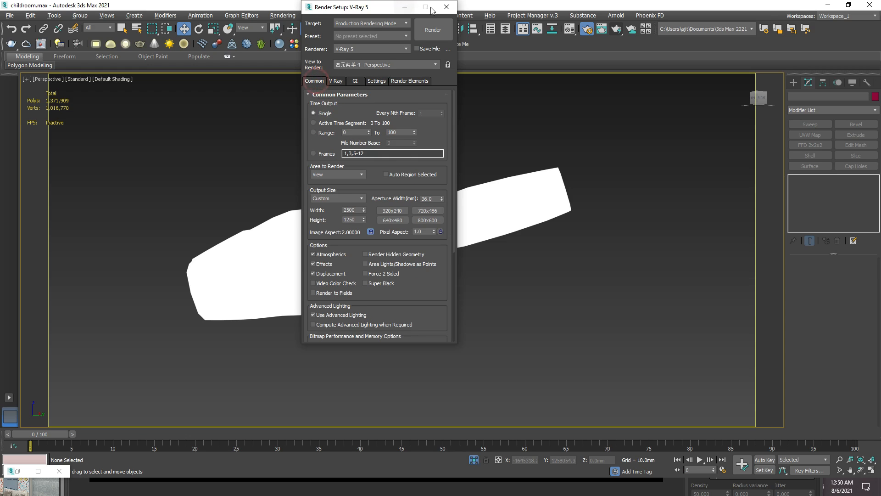
pyautogui.click(446, 7)
# Step: End the filament's isolation and bring up the finished render in the V-Ray Frame Buffer to examine the string lights
pyautogui.click(474, 459)
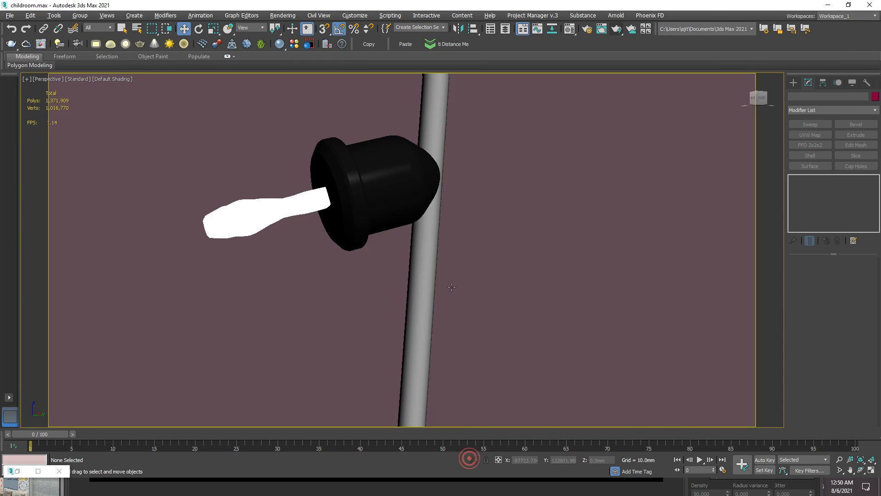
pyautogui.moveTo(539, 212); pyautogui.dragTo(453, 303, button='middle')
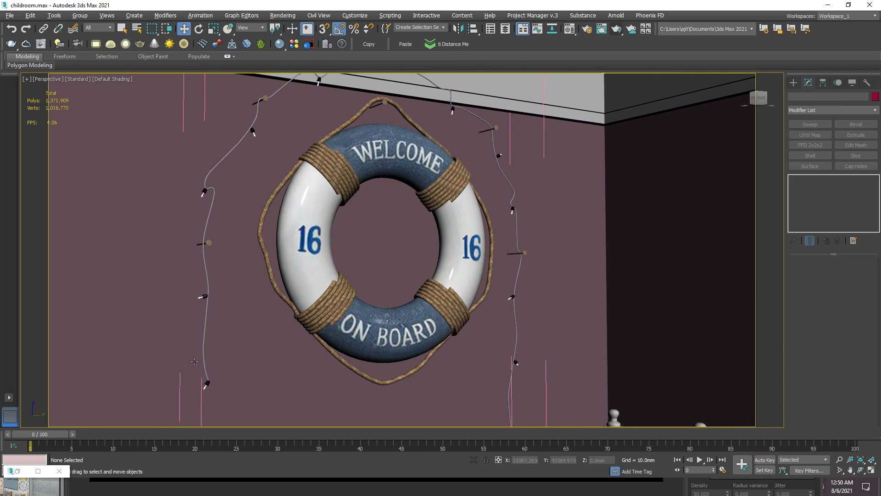
pyautogui.click(50, 488)
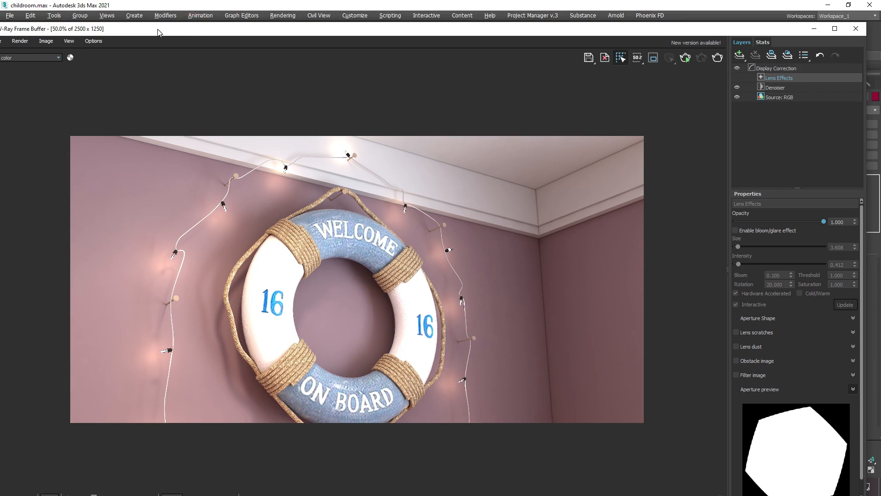
pyautogui.click(345, 217)
pyautogui.scroll(1, 255, 247)
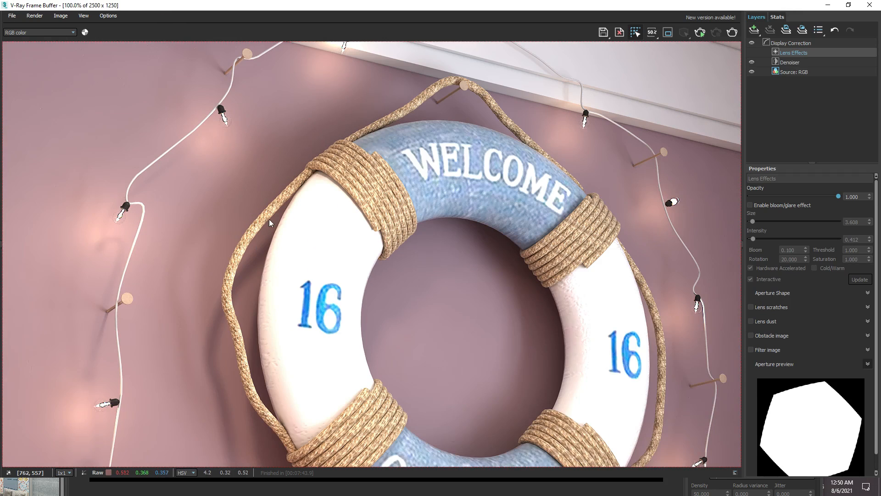
pyautogui.moveTo(269, 220); pyautogui.dragTo(255, 295, button='middle')
pyautogui.scroll(-1, 434, 277)
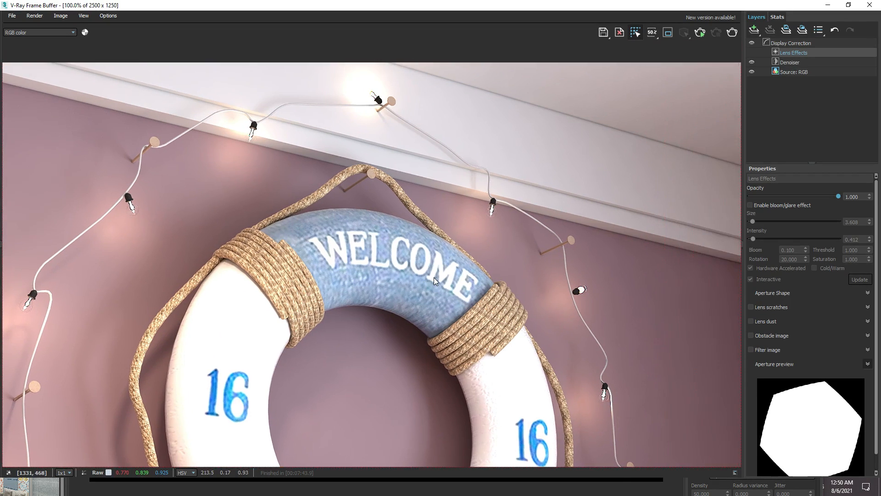
pyautogui.moveTo(657, 8); pyautogui.dragTo(617, 5)
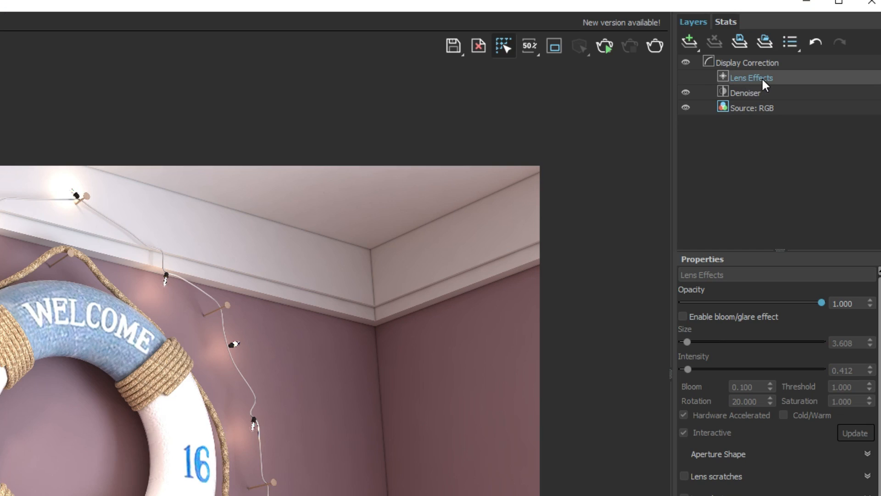
# Step: Enable the bloom/glare effect on the Lens Effects layer and set its size to about 57.2
pyautogui.click(691, 41)
pyautogui.click(692, 40)
pyautogui.click(773, 77)
pyautogui.scroll(1, 335, 277)
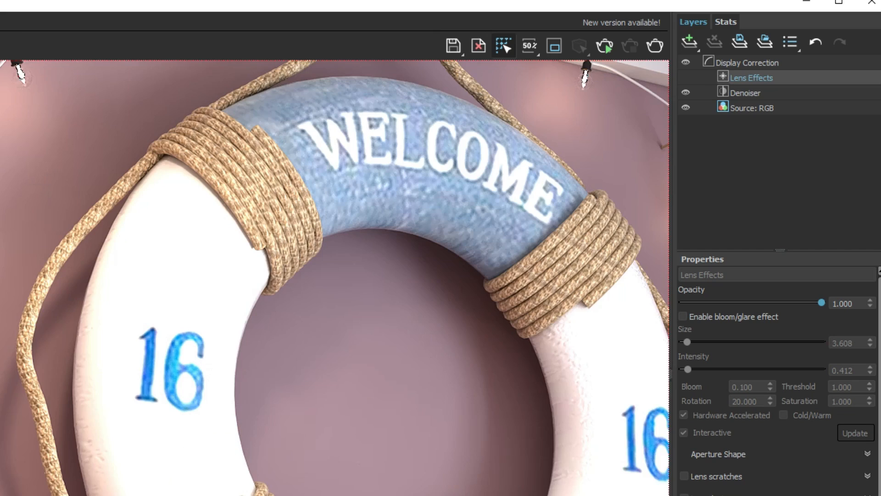
pyautogui.moveTo(103, 310); pyautogui.dragTo(114, 346, button='middle')
pyautogui.moveTo(304, 285); pyautogui.dragTo(260, 319, button='middle')
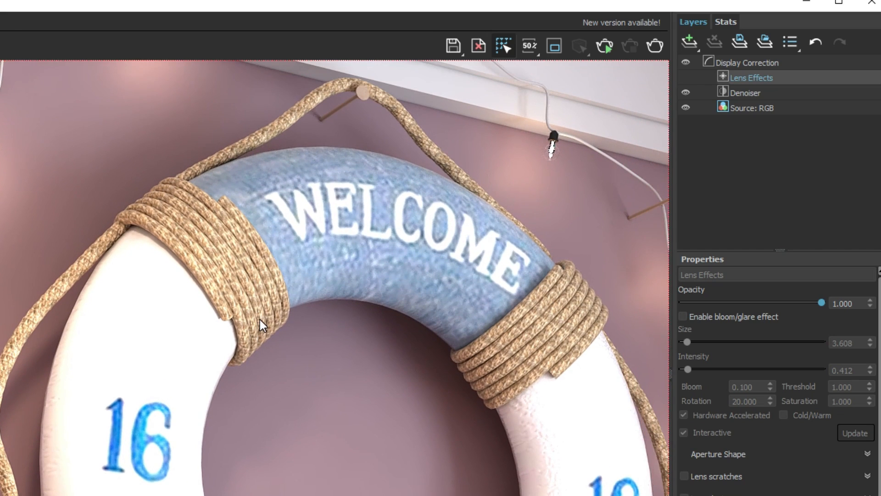
pyautogui.moveTo(0, 306); pyautogui.dragTo(21, 296, button='middle')
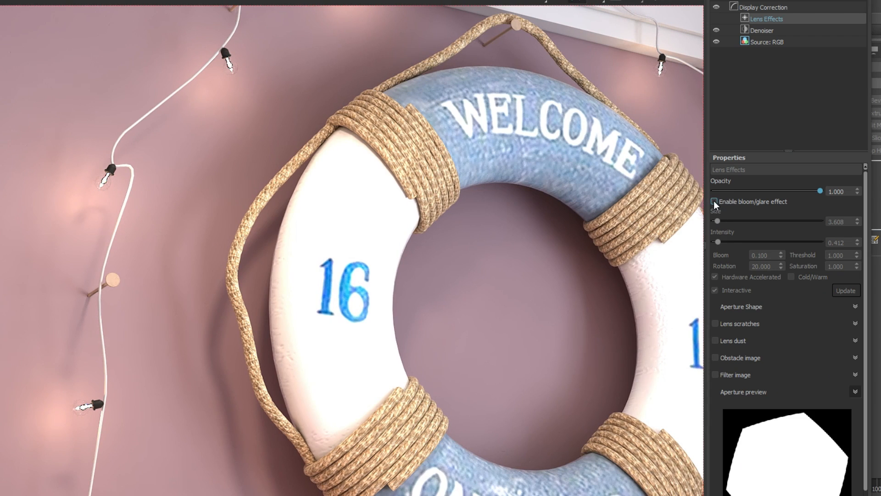
pyautogui.click(715, 202)
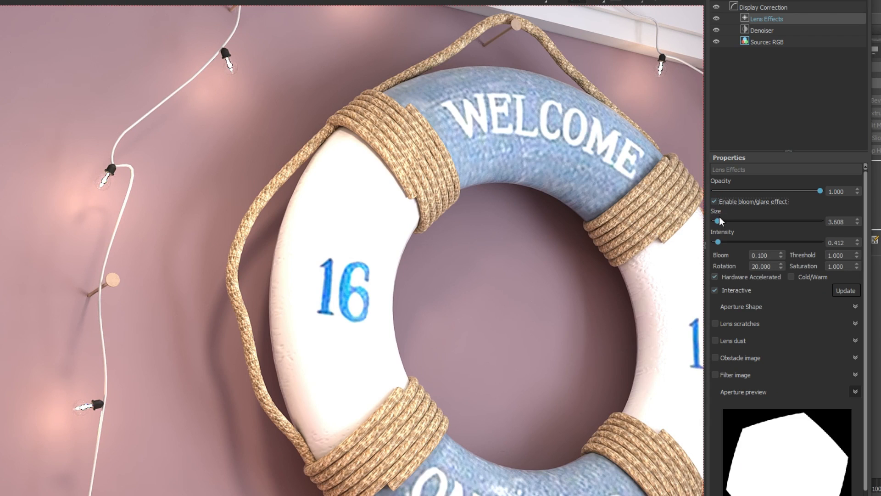
pyautogui.moveTo(718, 222); pyautogui.dragTo(741, 222)
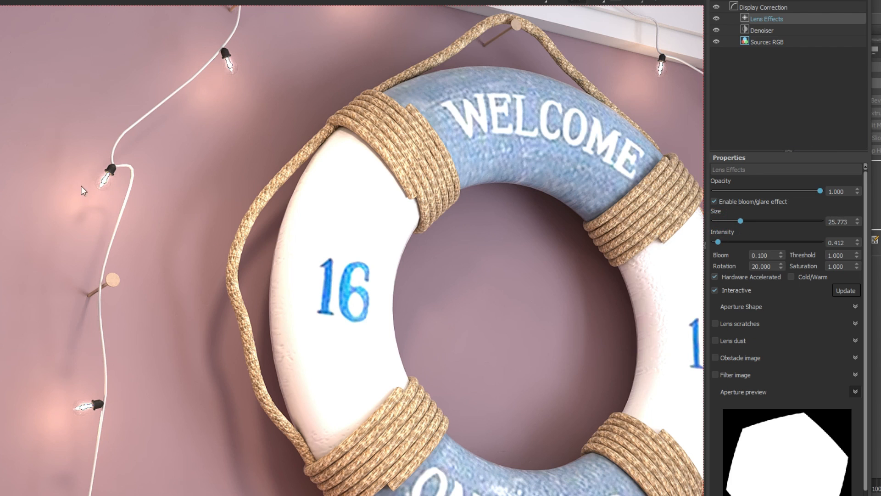
pyautogui.moveTo(757, 221); pyautogui.dragTo(767, 221)
pyautogui.moveTo(769, 221); pyautogui.dragTo(774, 221)
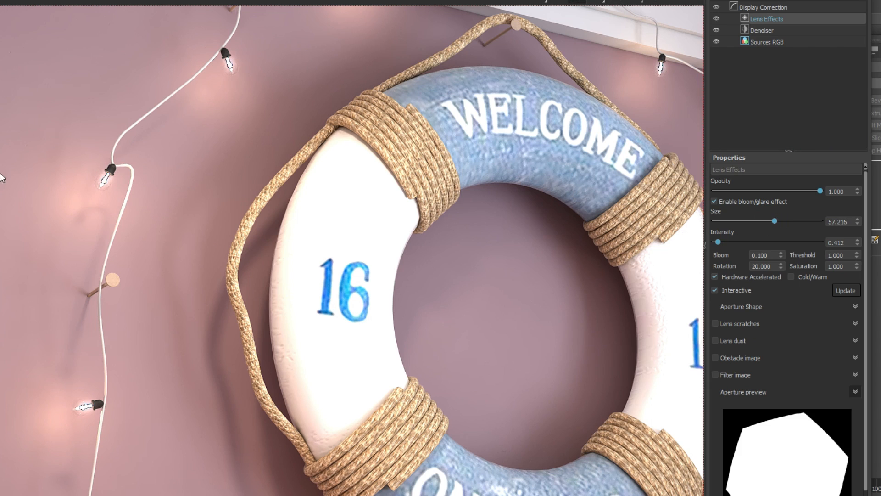
# Step: Raise the glare intensity to about 6.65 and set the effect size to about 44.8
pyautogui.moveTo(718, 240); pyautogui.dragTo(793, 226)
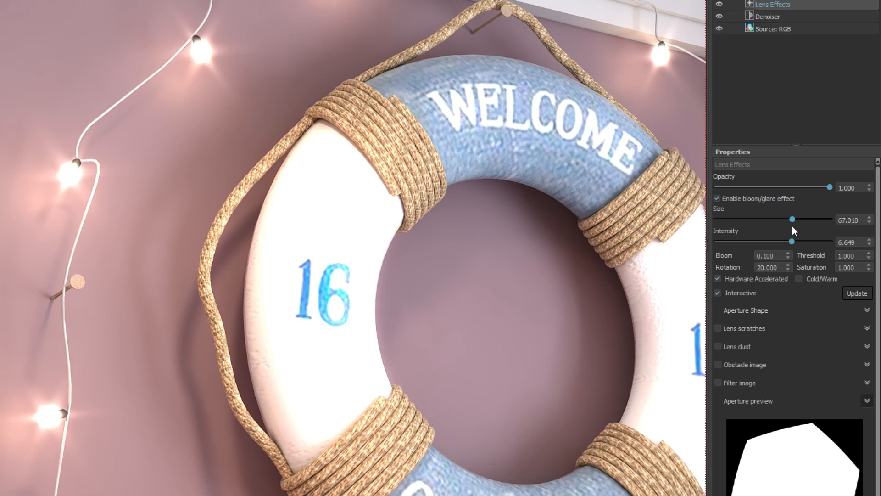
pyautogui.moveTo(788, 219); pyautogui.dragTo(767, 219)
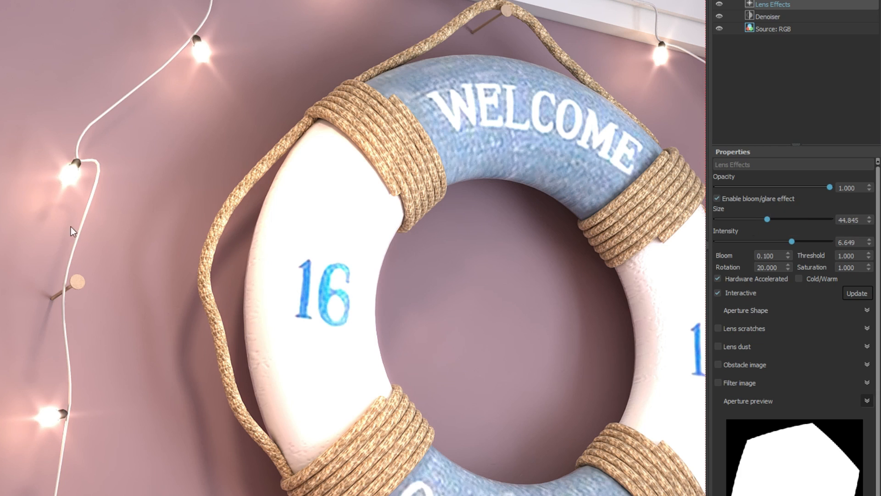
pyautogui.moveTo(43, 233); pyautogui.dragTo(31, 262, button='middle')
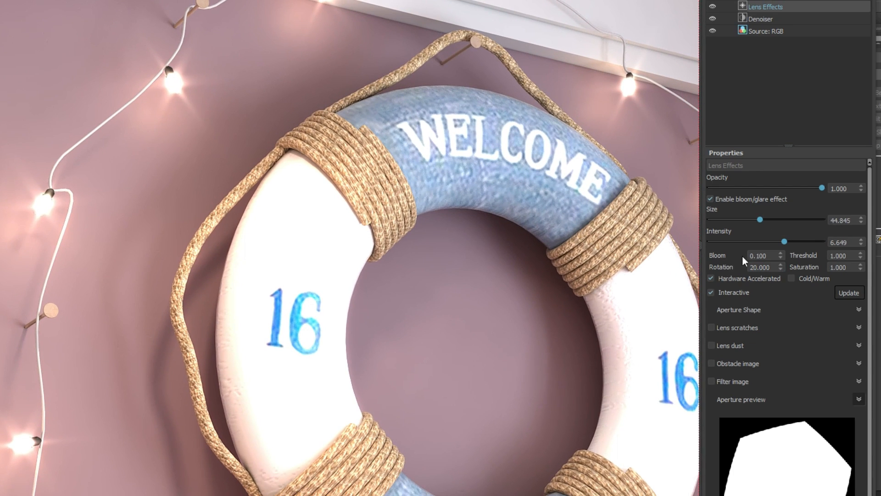
# Step: Lower the Bloom value to 0.074 and check the glare around a single bulb up close
pyautogui.click(783, 257)
pyautogui.click(782, 256)
pyautogui.scroll(5, 62, 256)
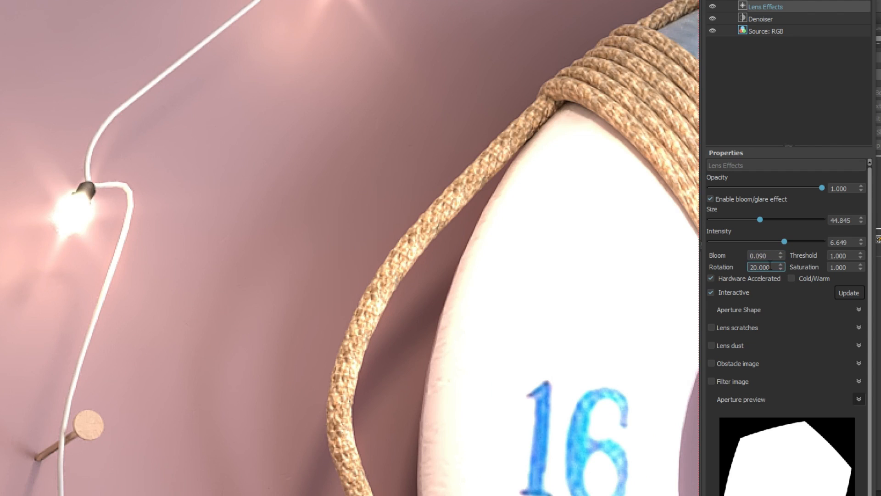
pyautogui.click(781, 257)
pyautogui.moveTo(149, 234); pyautogui.dragTo(163, 233)
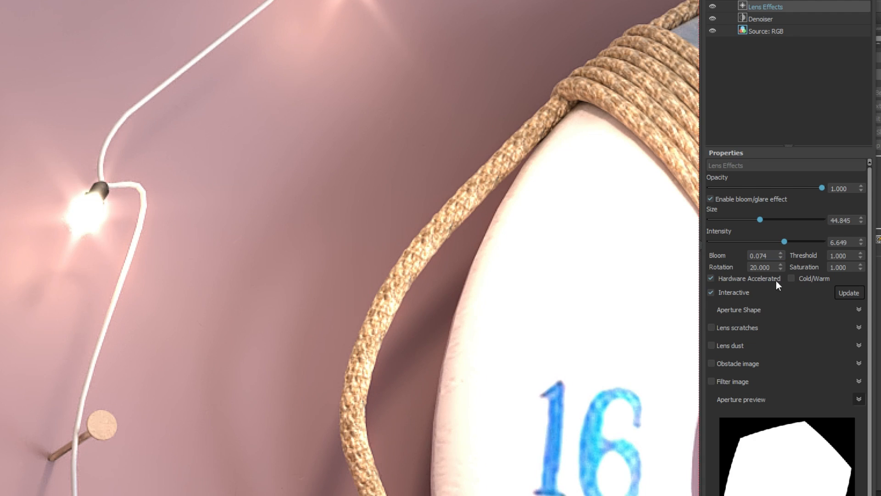
# Step: Set the Lens Effects Bloom value to 1
pyautogui.doubleClick(759, 256)
pyautogui.write('1')
pyautogui.press('Return')
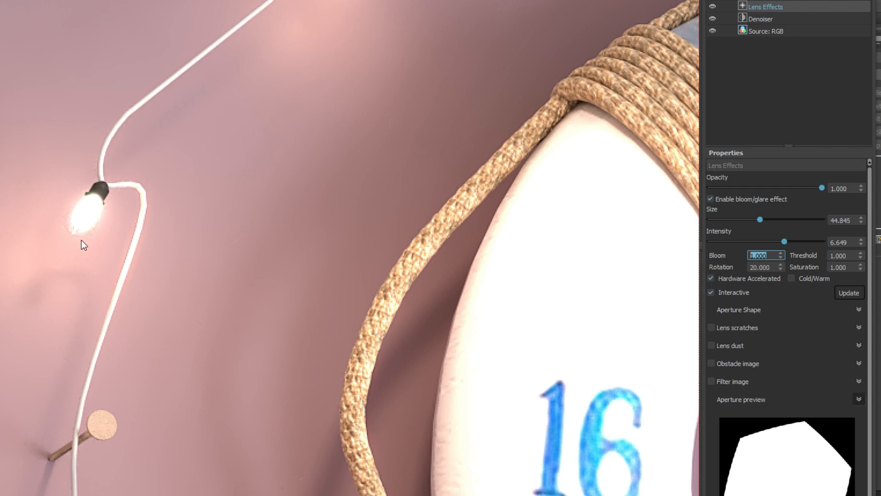
# Step: Lower the Lens Effects Bloom value to 0.262 and check the bulbs at 100% zoom
pyautogui.moveTo(781, 257); pyautogui.dragTo(788, 319)
pyautogui.moveTo(780, 255); pyautogui.dragTo(783, 270)
pyautogui.scroll(-1, 237, 231)
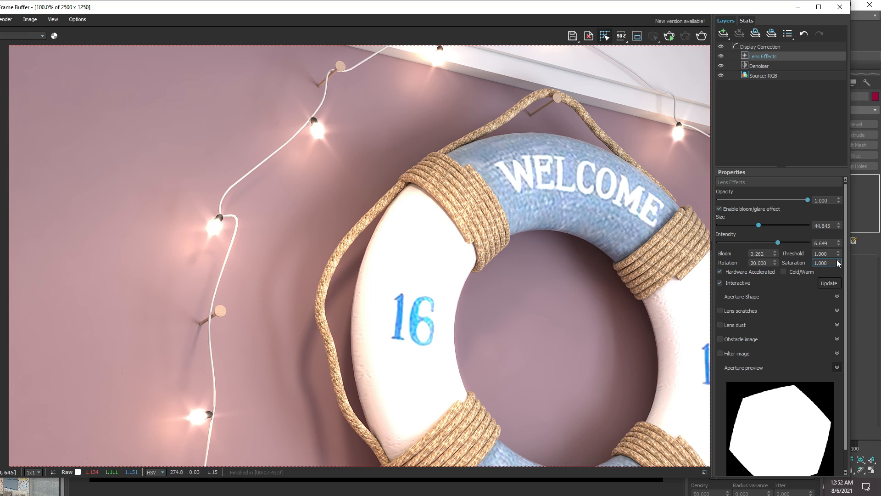
# Step: Try lower Lens Effects Threshold values, first 0.695 and then about 0.07
pyautogui.moveTo(838, 254); pyautogui.dragTo(837, 283)
pyautogui.click(836, 285)
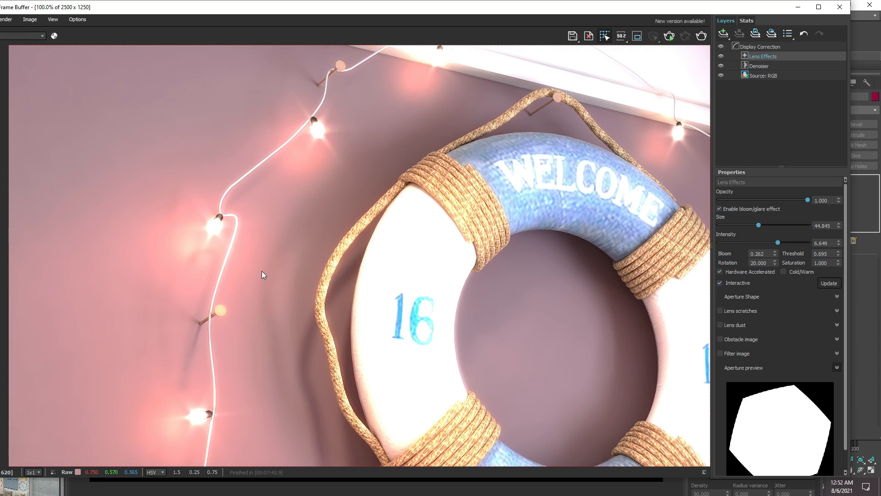
pyautogui.moveTo(837, 255); pyautogui.dragTo(842, 271)
pyautogui.rightClick(837, 256)
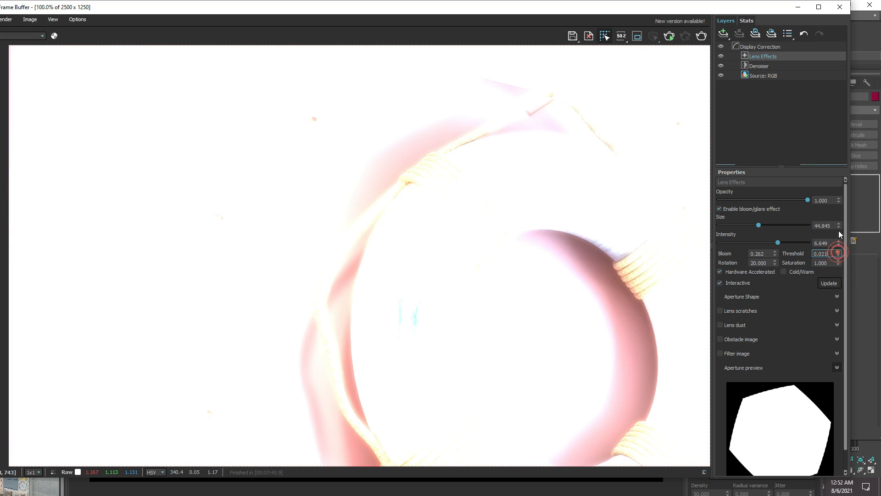
pyautogui.moveTo(839, 253); pyautogui.dragTo(838, 250)
# Step: Set the Lens Effects Threshold back to 1
pyautogui.doubleClick(832, 253)
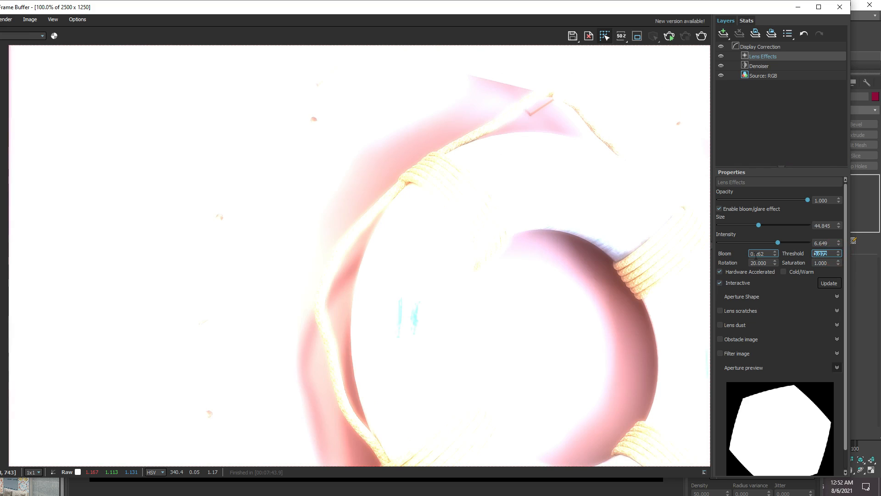
pyautogui.write('1')
pyautogui.press('Return')
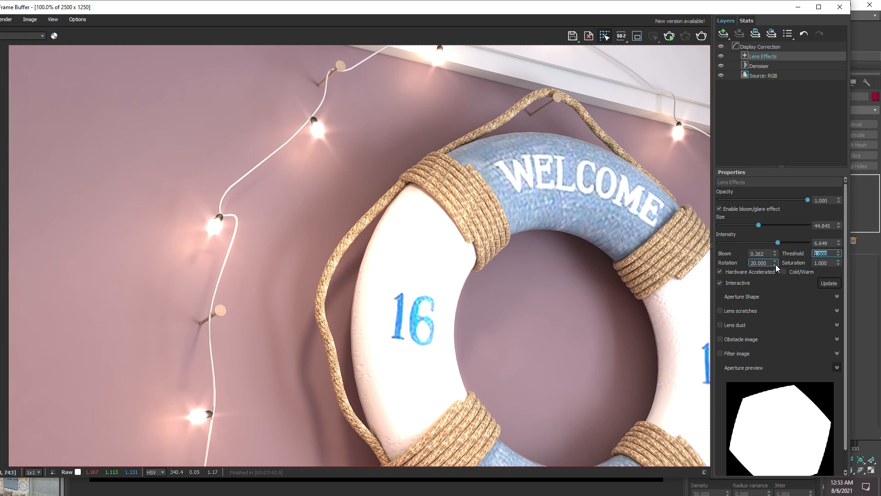
# Step: Test different glare Rotation values against a close-up bulb and settle on 8.2
pyautogui.moveTo(775, 264); pyautogui.dragTo(780, 328)
pyautogui.scroll(2, 194, 233)
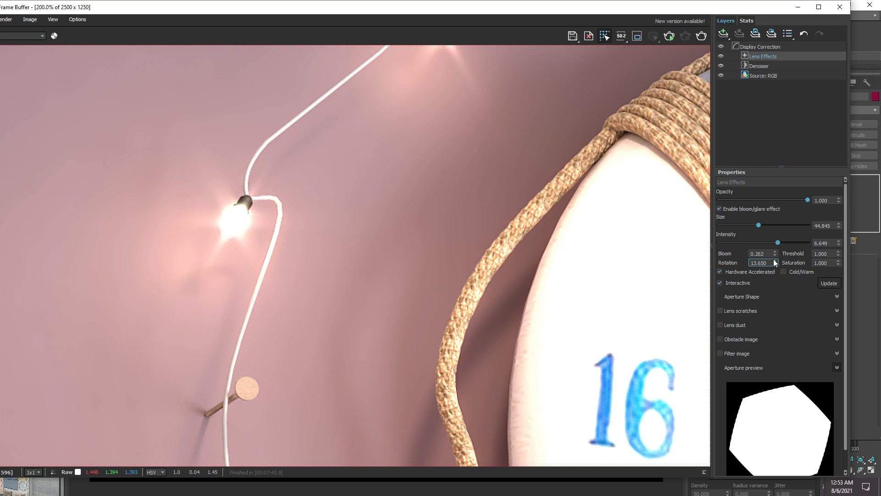
pyautogui.moveTo(775, 262); pyautogui.dragTo(755, 214)
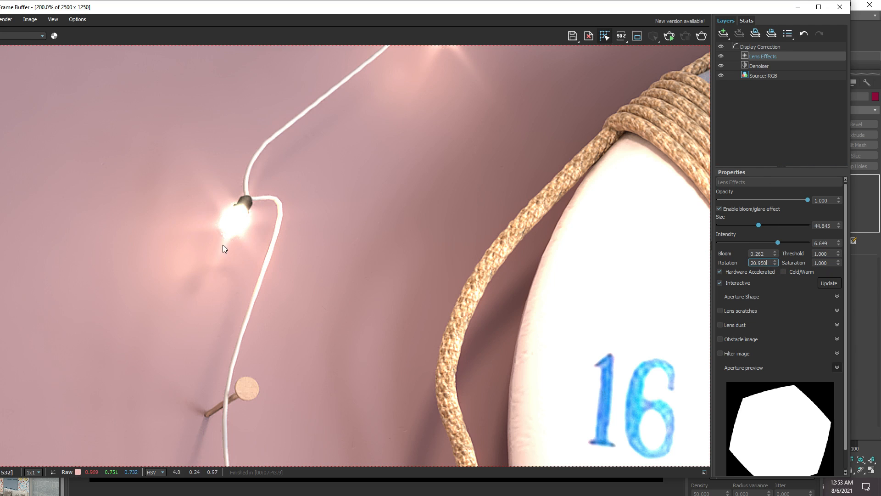
pyautogui.moveTo(775, 263); pyautogui.dragTo(775, 334)
pyautogui.moveTo(775, 263); pyautogui.dragTo(778, 318)
pyautogui.moveTo(387, 252); pyautogui.dragTo(362, 271, button='middle')
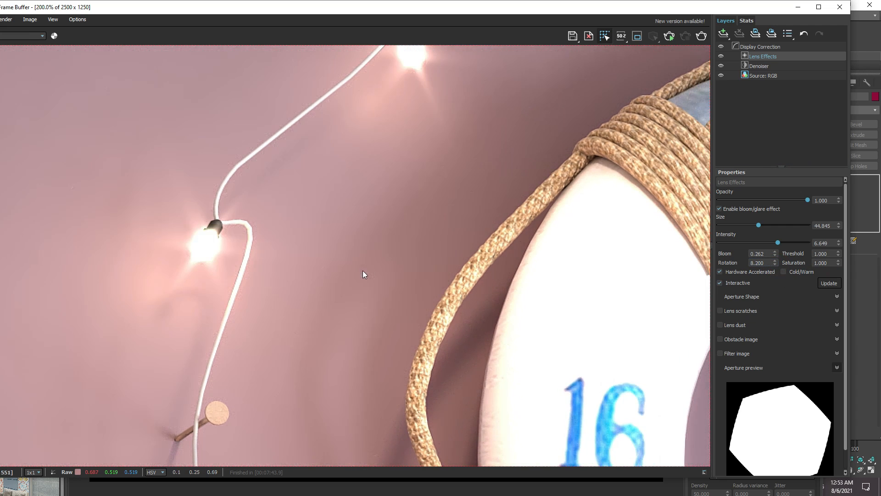
pyautogui.scroll(-2, 341, 270)
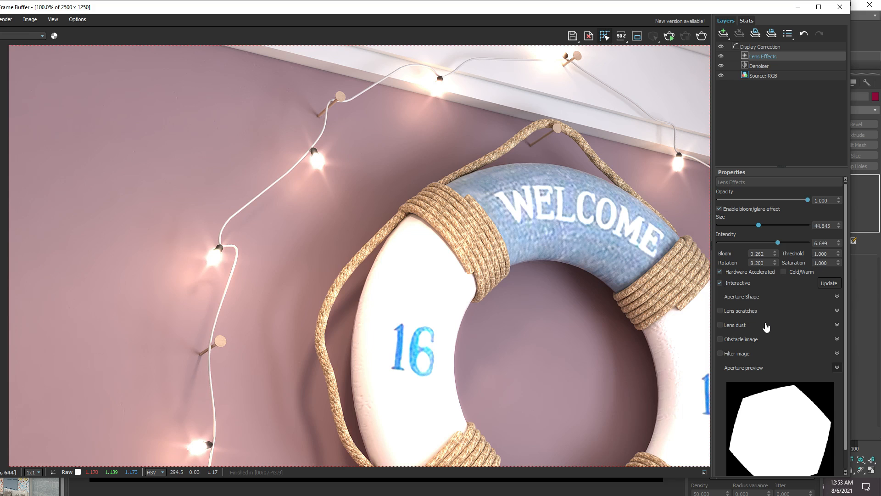
# Step: Enable Lens scratches and compare the bulb glare with the scratches off and on
pyautogui.click(720, 310)
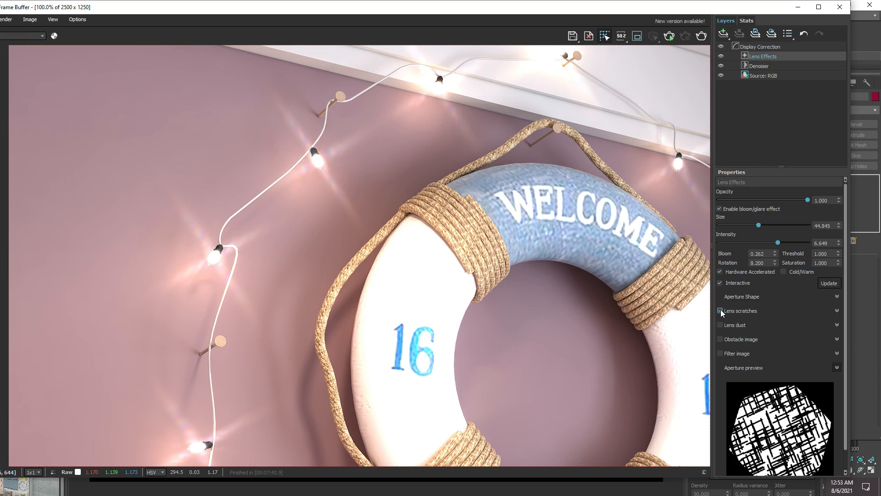
pyautogui.scroll(-1, 236, 264)
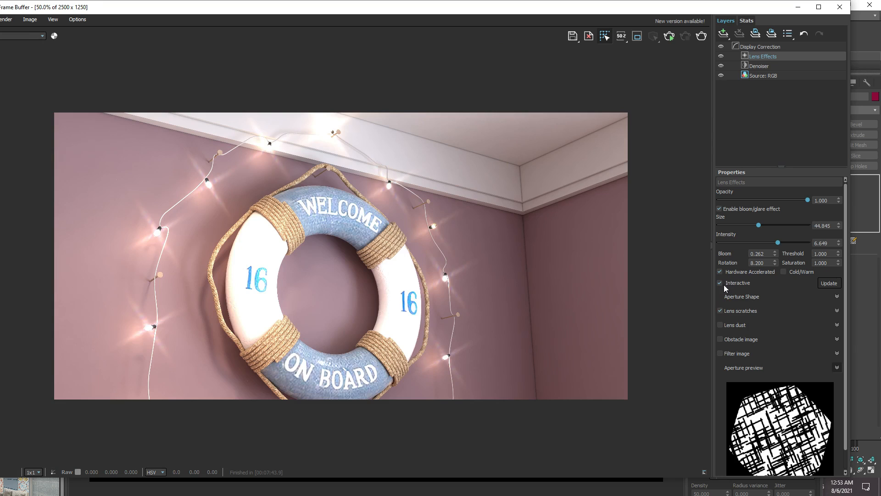
pyautogui.click(720, 312)
pyautogui.click(720, 312)
pyautogui.scroll(2, 154, 271)
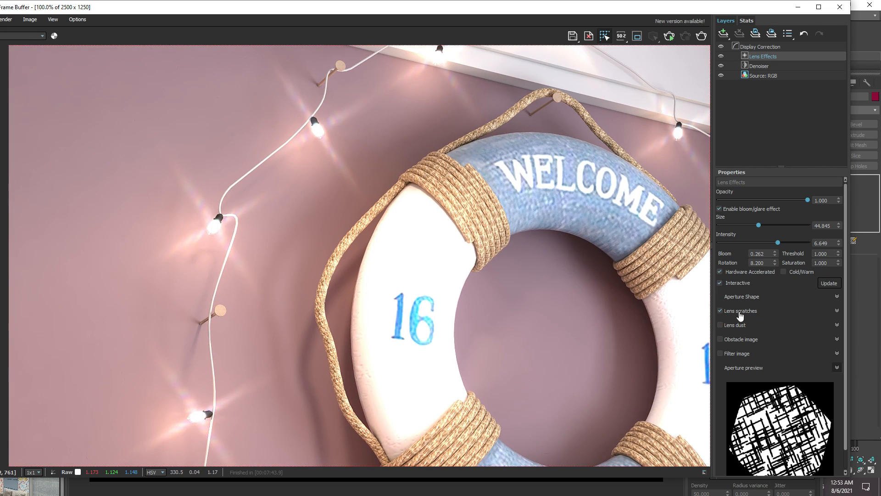
# Step: Expand the Lens scratches settings and try the Stripes pattern on the bulb glare
pyautogui.click(837, 311)
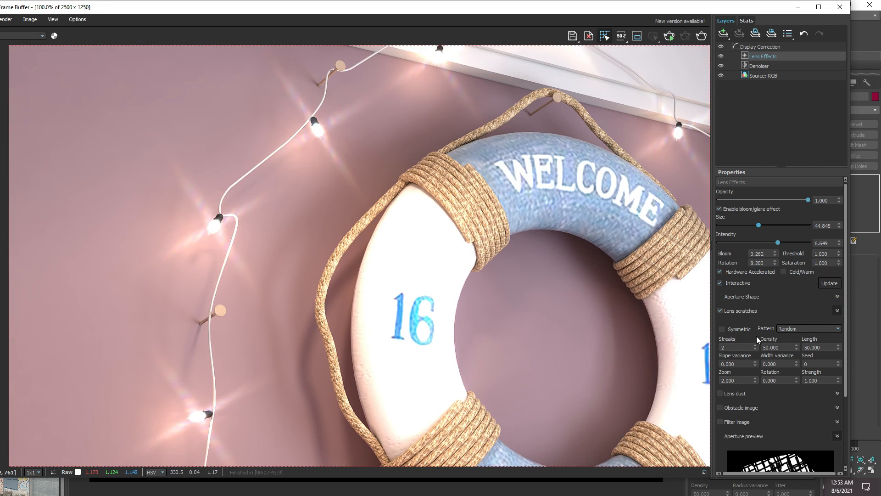
pyautogui.click(791, 330)
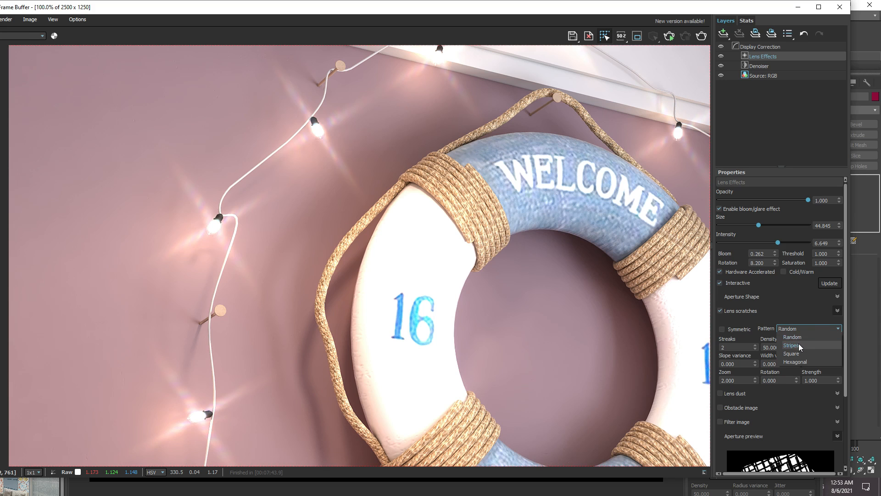
pyautogui.click(799, 343)
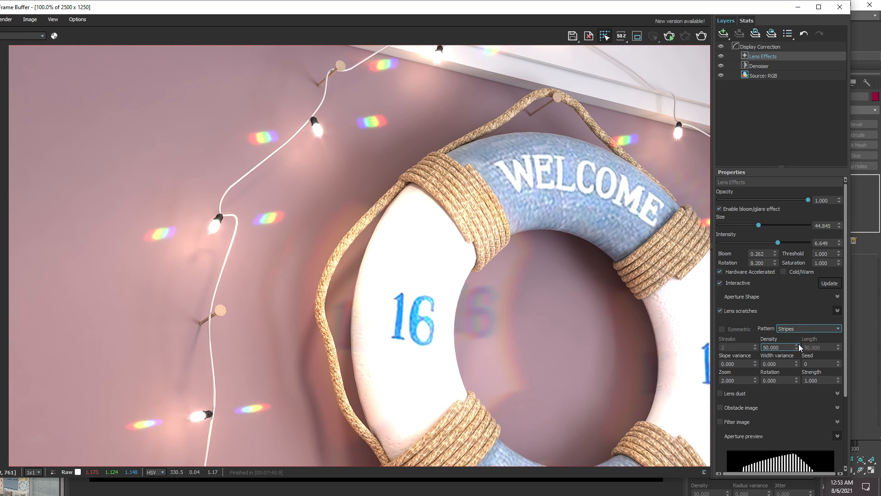
pyautogui.scroll(-5, 370, 292)
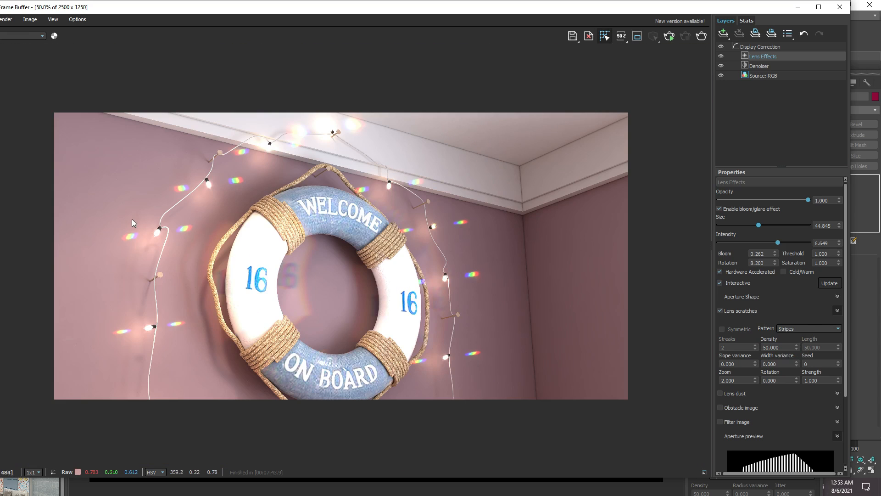
pyautogui.scroll(5, 130, 219)
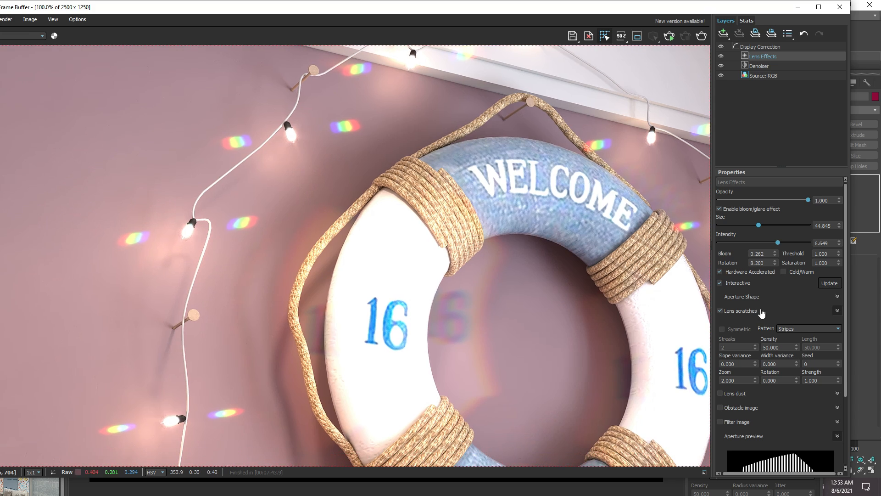
# Step: Try the Square and then the Hexagonal pattern for the Lens scratches
pyautogui.click(800, 329)
pyautogui.click(797, 350)
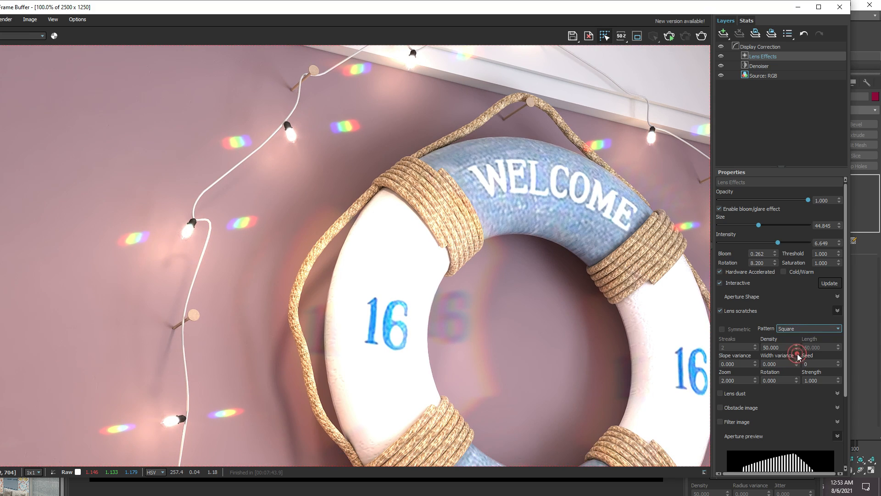
pyautogui.scroll(-3, 299, 236)
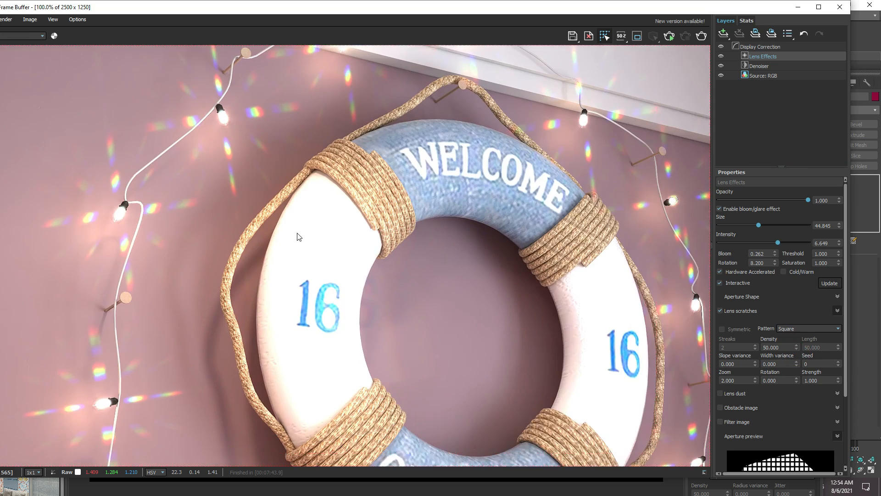
pyautogui.click(799, 329)
pyautogui.click(799, 362)
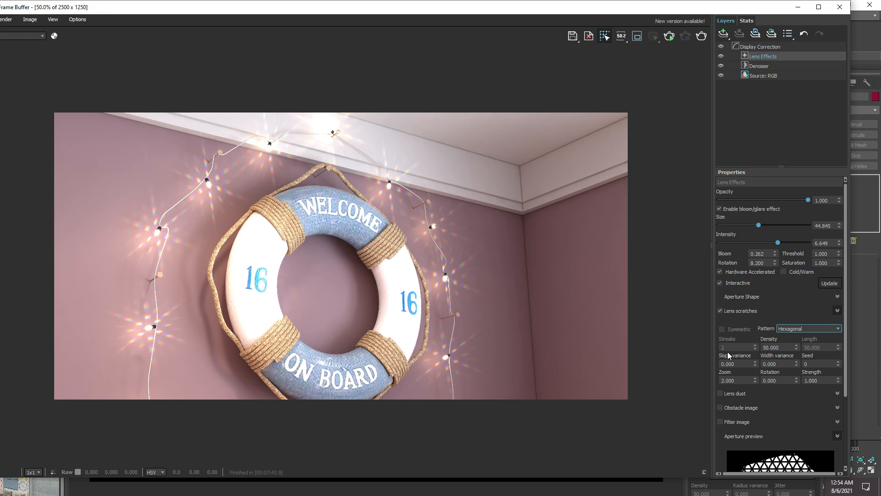
# Step: Return the Lens scratches pattern to Random and set the number of streaks to 4
pyautogui.click(792, 329)
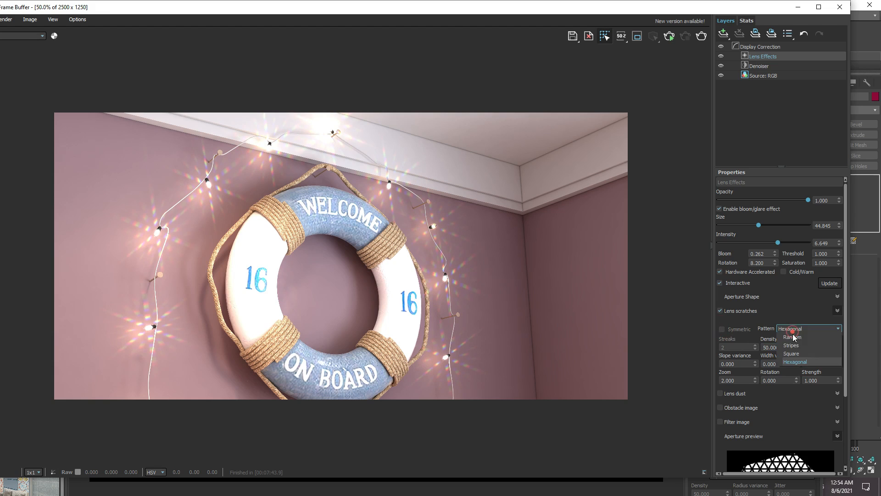
pyautogui.click(794, 338)
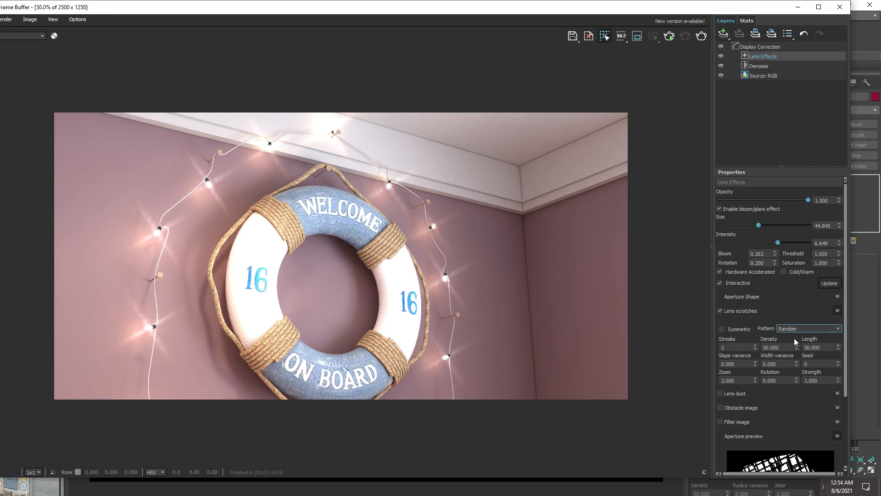
pyautogui.click(730, 347)
pyautogui.click(755, 345)
pyautogui.click(756, 347)
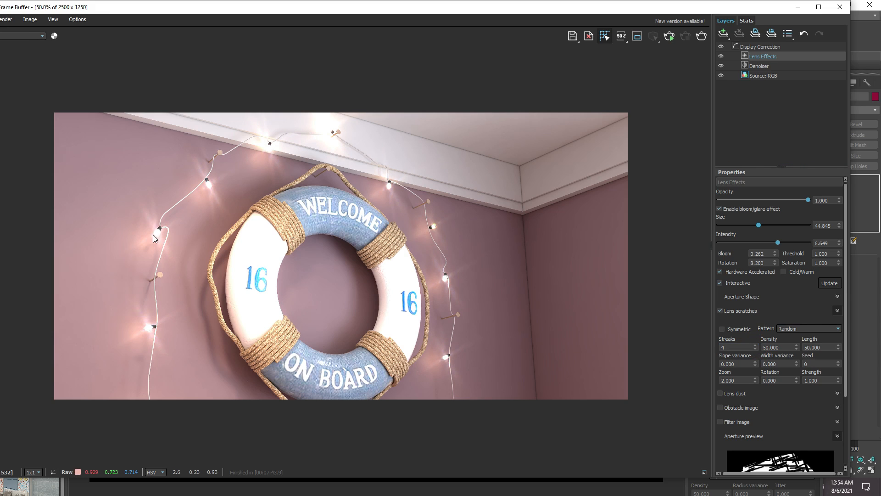
# Step: Try a Lens scratches density of 69, then set it to 57.5
pyautogui.moveTo(797, 345); pyautogui.dragTo(796, 326)
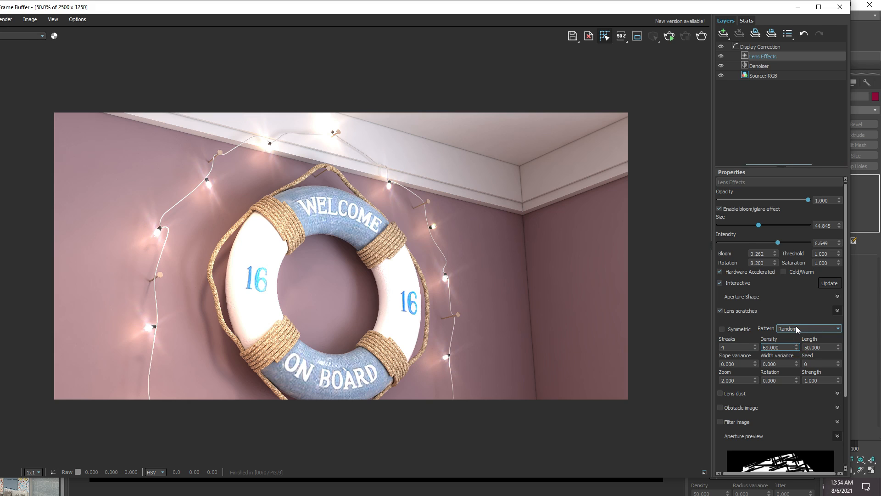
pyautogui.press('Tab')
pyautogui.moveTo(796, 349); pyautogui.dragTo(799, 359)
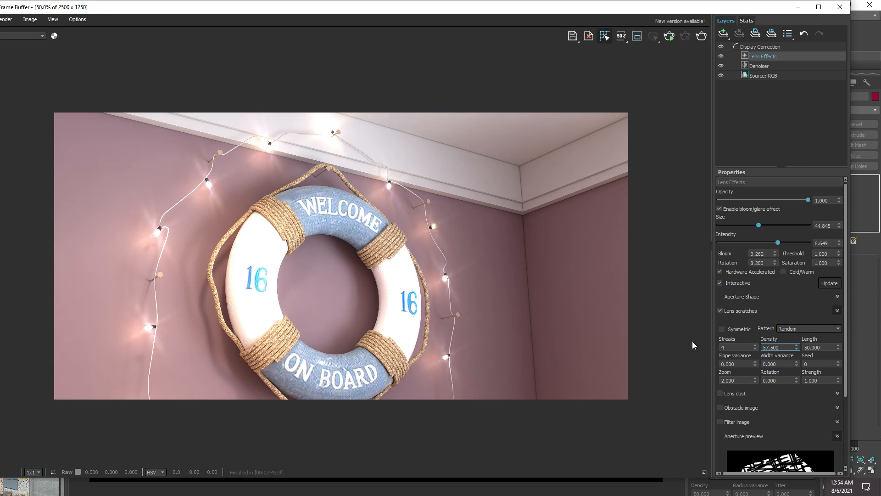
pyautogui.click(748, 381)
# Step: Enable Lens dust, check the glare around the bulbs, and expand the dust settings
pyautogui.click(720, 393)
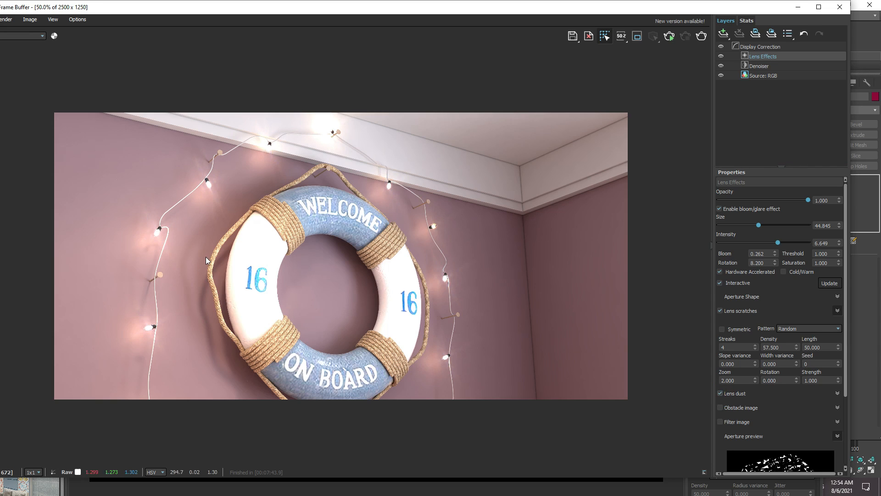
pyautogui.scroll(2, 135, 235)
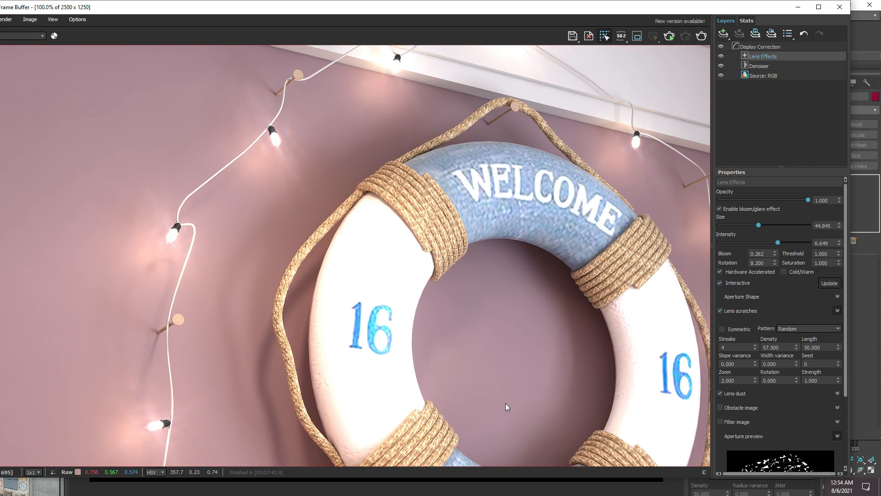
pyautogui.click(837, 393)
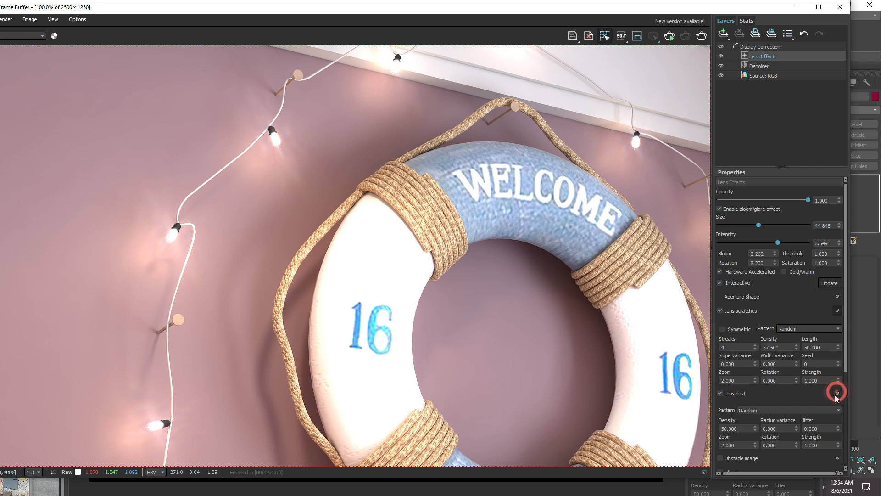
# Step: Try the Square and then the Hexagonal pattern for the Lens dust
pyautogui.click(781, 410)
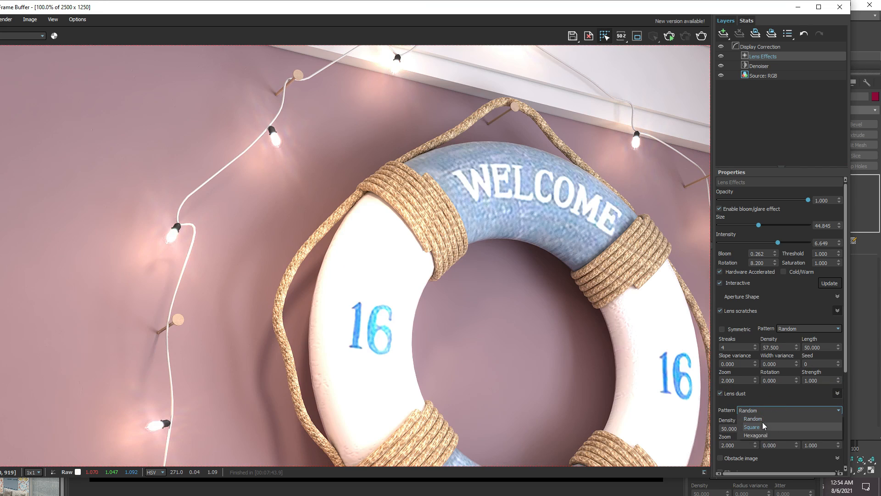
pyautogui.click(762, 428)
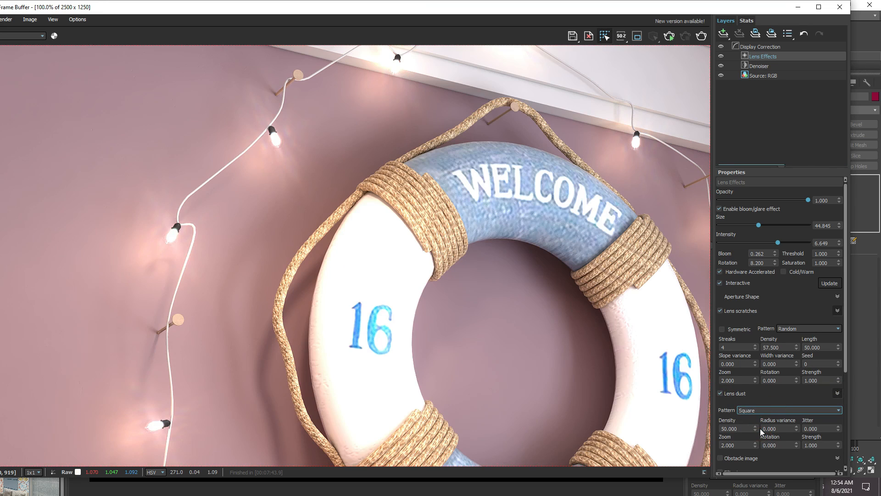
pyautogui.click(760, 413)
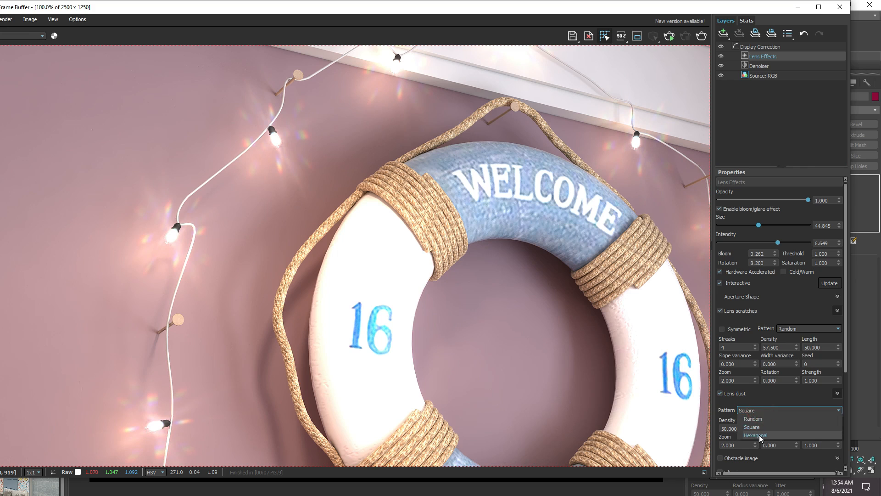
pyautogui.click(757, 437)
# Step: Return the Lens dust pattern to Random and disable Lens dust
pyautogui.click(754, 411)
pyautogui.click(751, 419)
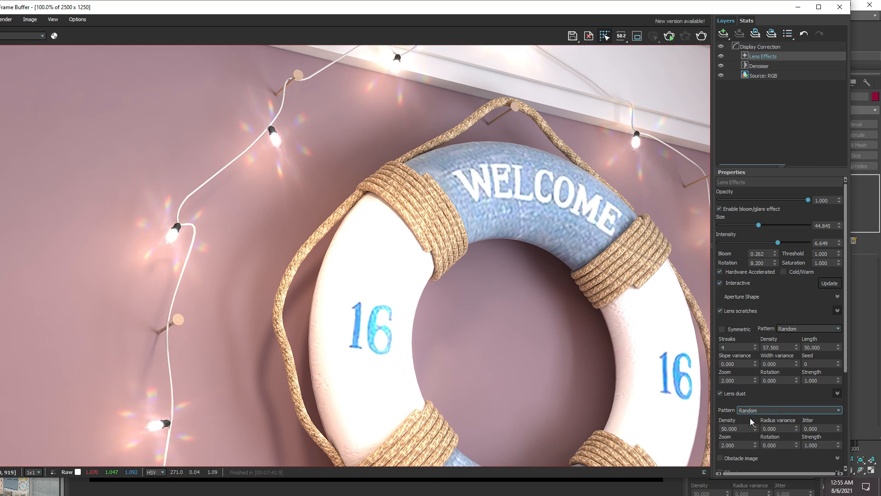
pyautogui.click(720, 393)
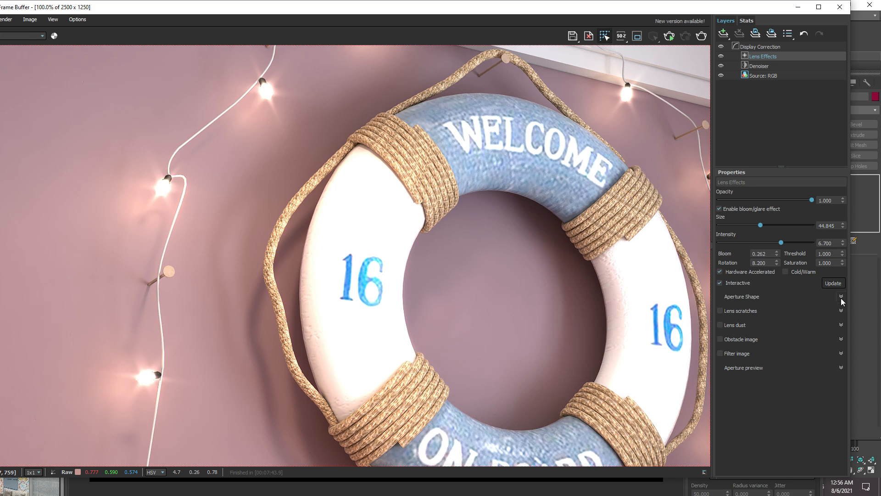
# Step: Expand the Aperture Shape settings and disable Blades to make the glare round
pyautogui.click(842, 297)
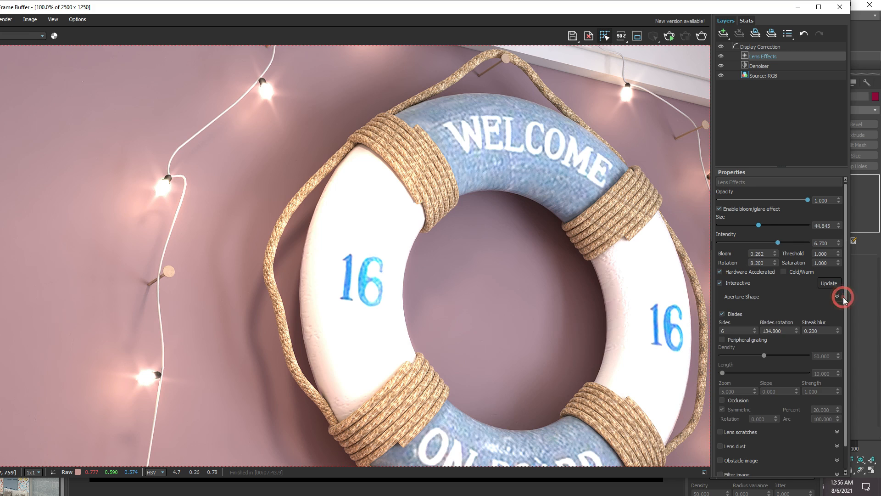
pyautogui.click(722, 314)
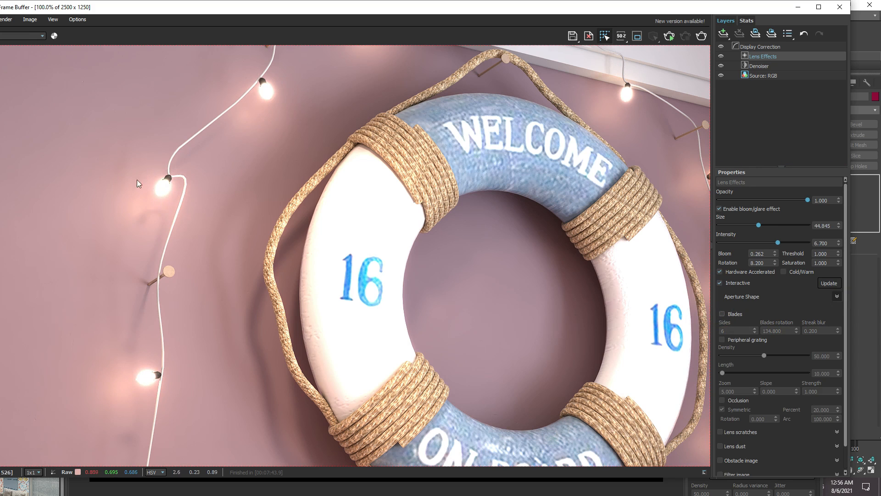
# Step: Enable Blades for the aperture shape and try different side counts, ending with 6 sides
pyautogui.click(722, 313)
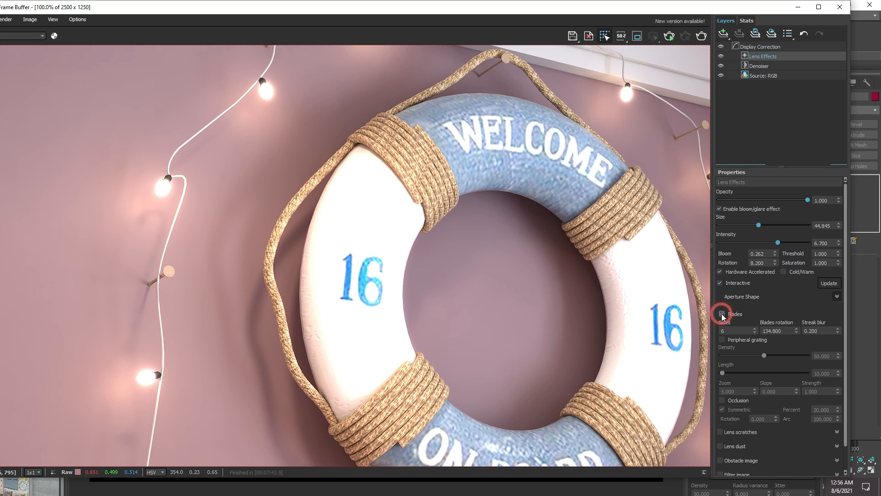
pyautogui.click(755, 329)
pyautogui.click(755, 329)
pyautogui.click(755, 328)
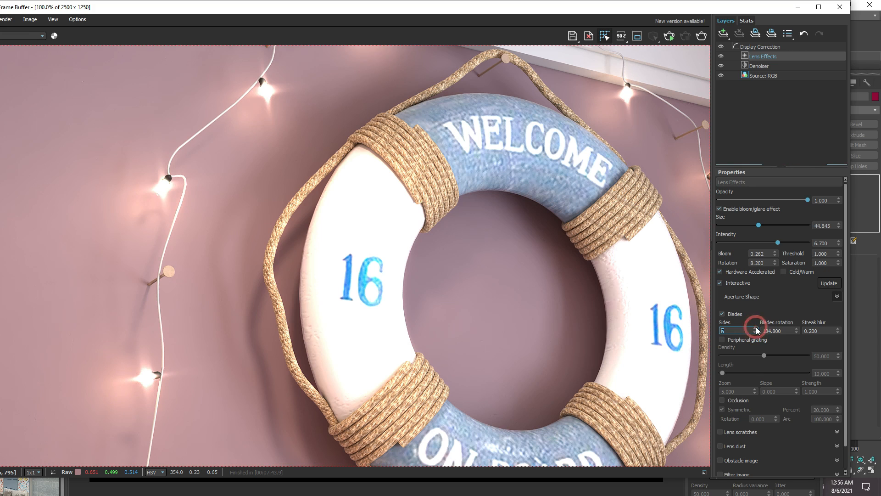
pyautogui.click(756, 331)
pyautogui.click(756, 331)
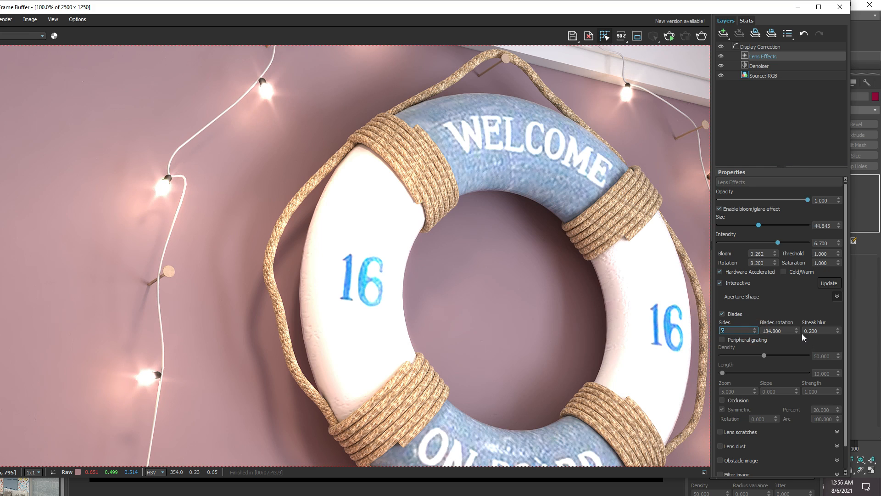
# Step: Set the aperture's blades rotation to -106.455 and the streak blur to 0.261, and check the glare across the whole render
pyautogui.moveTo(799, 332); pyautogui.dragTo(801, 362)
pyautogui.click(797, 332)
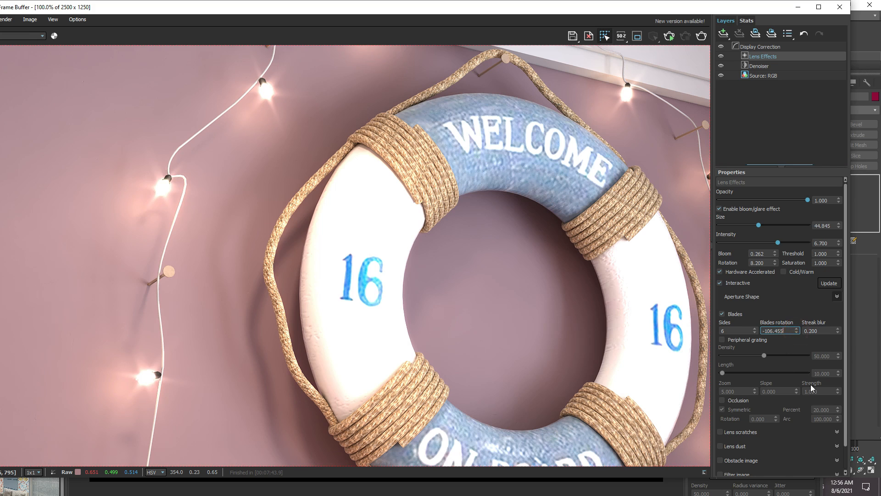
pyautogui.moveTo(836, 331); pyautogui.dragTo(831, 298)
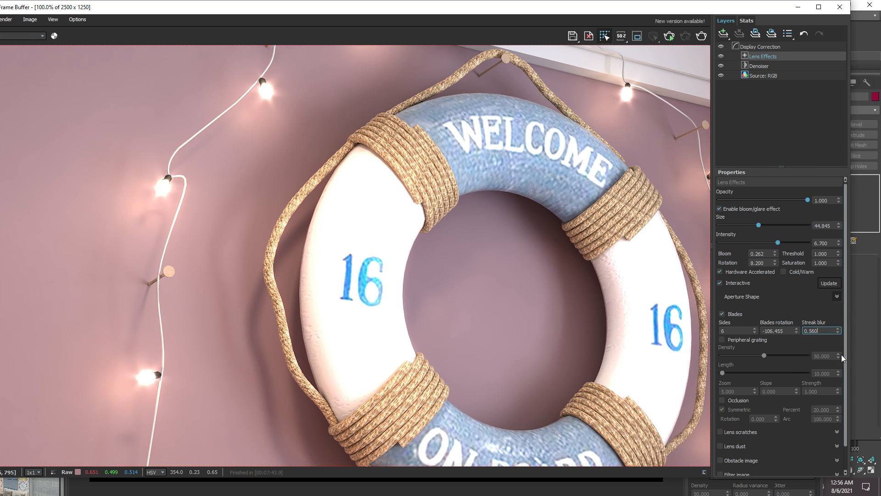
pyautogui.rightClick(837, 332)
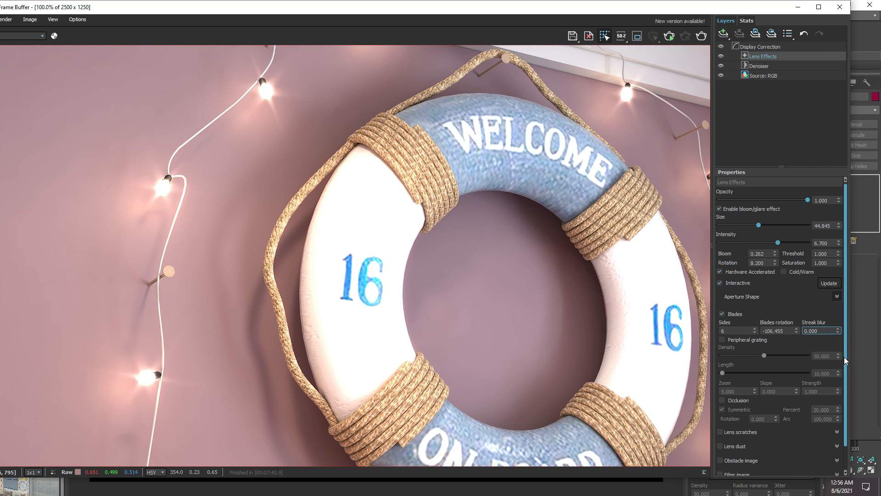
pyautogui.moveTo(838, 329); pyautogui.dragTo(826, 261)
pyautogui.moveTo(353, 218); pyautogui.dragTo(337, 259, button='middle')
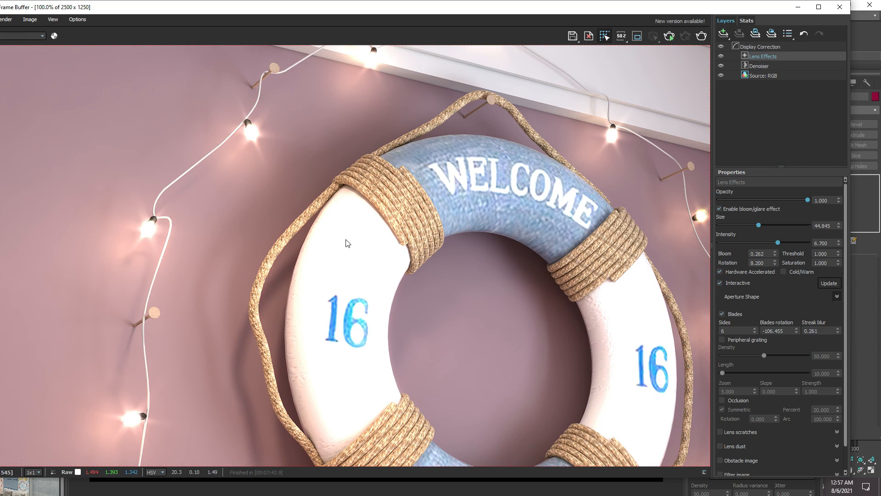
pyautogui.scroll(-2, 341, 255)
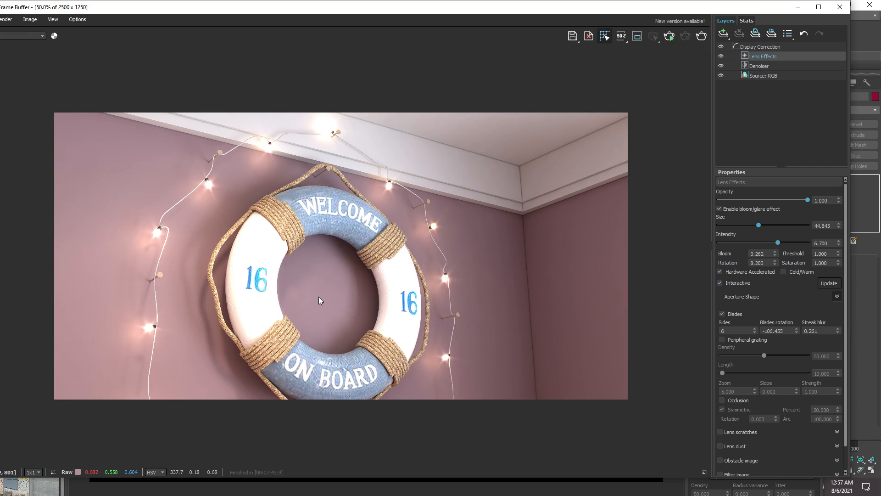
# Step: Switch to the QUICK 3ds YouTube channel in Chrome and open the hard and soft V-Ray Sun shadow video
pyautogui.press('super')
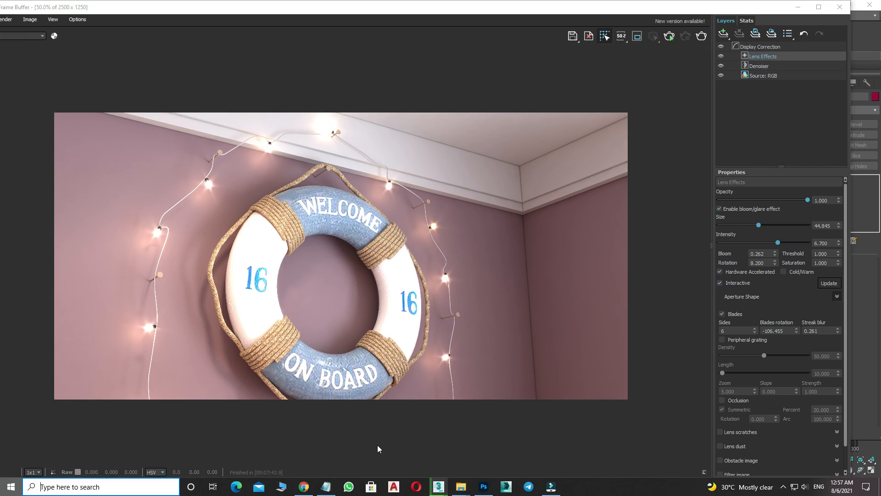
pyautogui.click(495, 388)
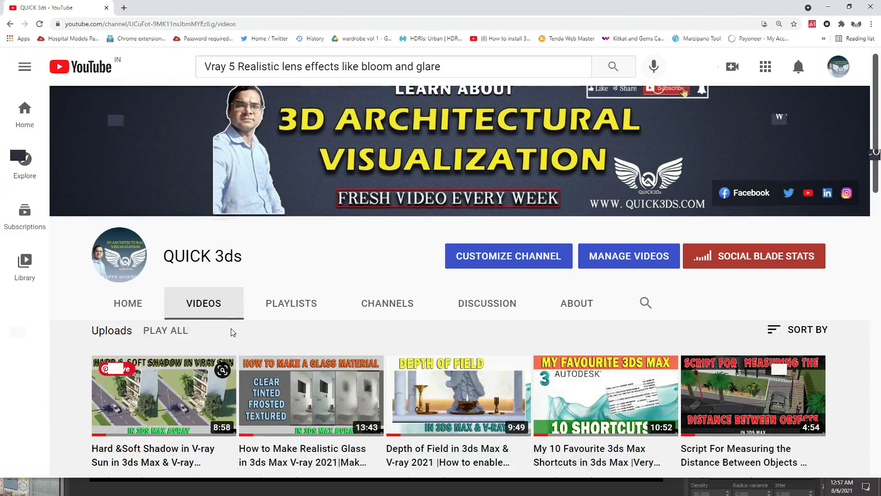
pyautogui.scroll(-3, 231, 328)
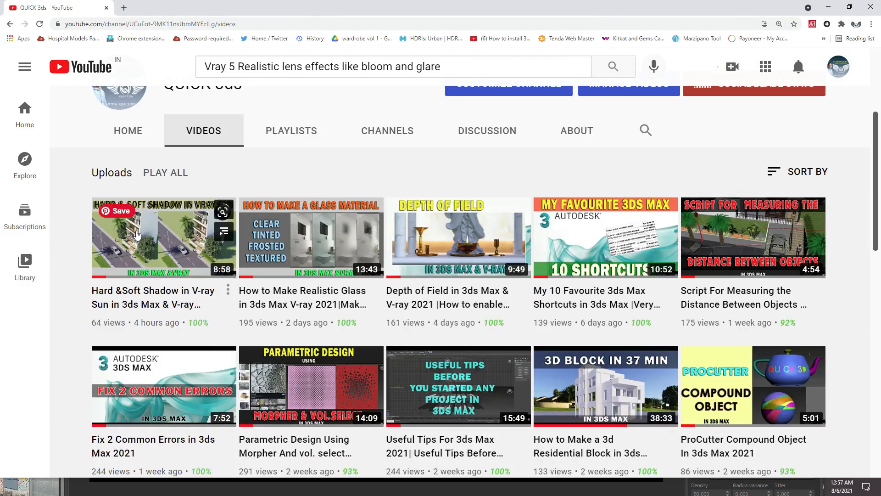
pyautogui.click(174, 257)
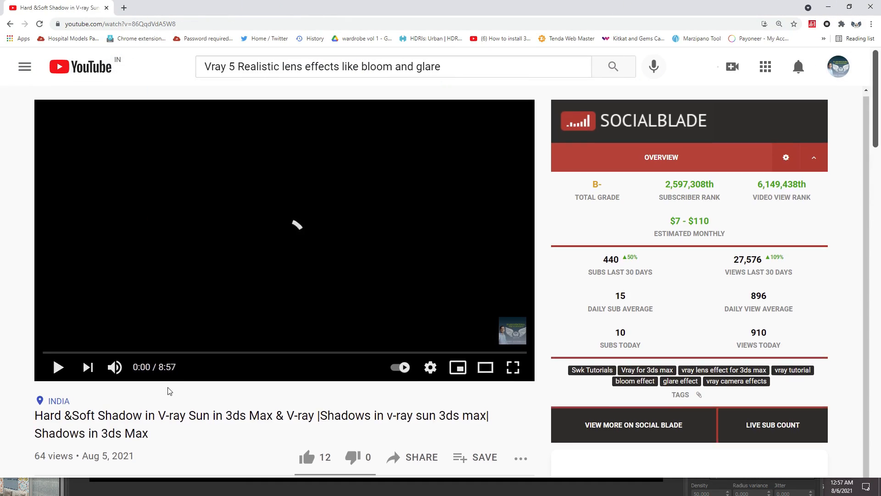
# Step: Expand the video's full description and open its WhatsApp community link
pyautogui.scroll(-3, 169, 391)
pyautogui.scroll(-6, 170, 391)
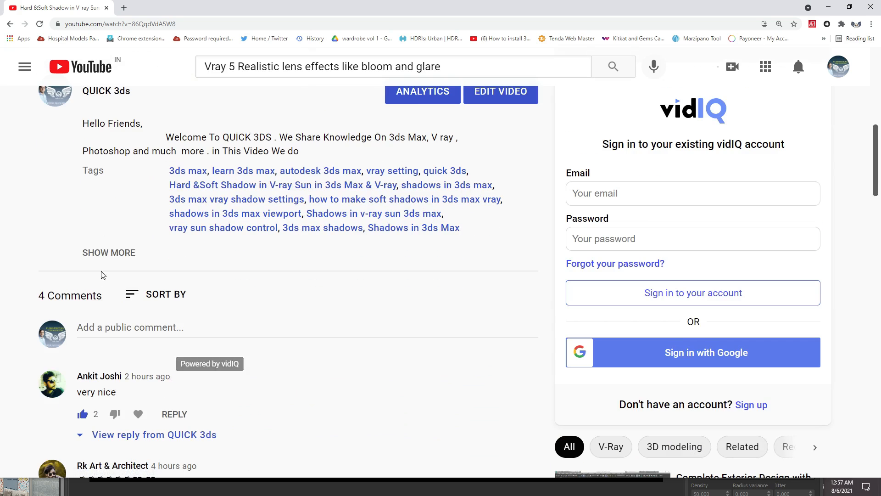
pyautogui.click(99, 252)
pyautogui.scroll(-1, 216, 312)
pyautogui.scroll(1, 120, 265)
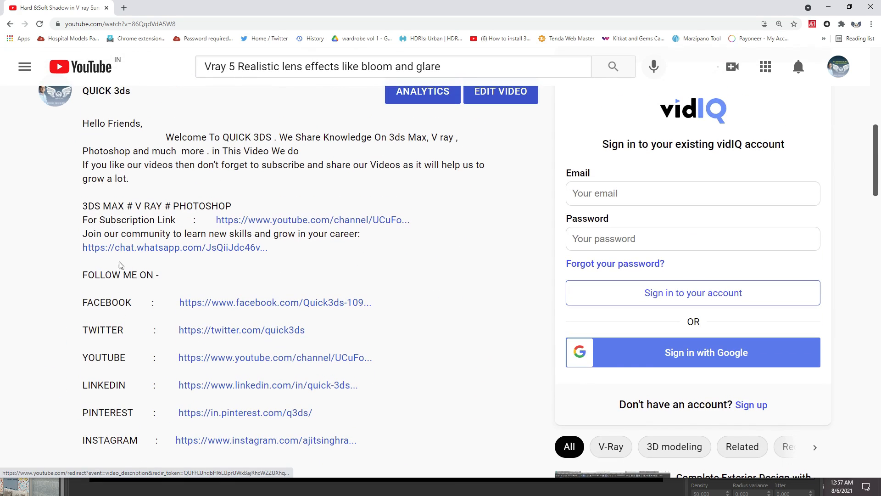
pyautogui.click(184, 250)
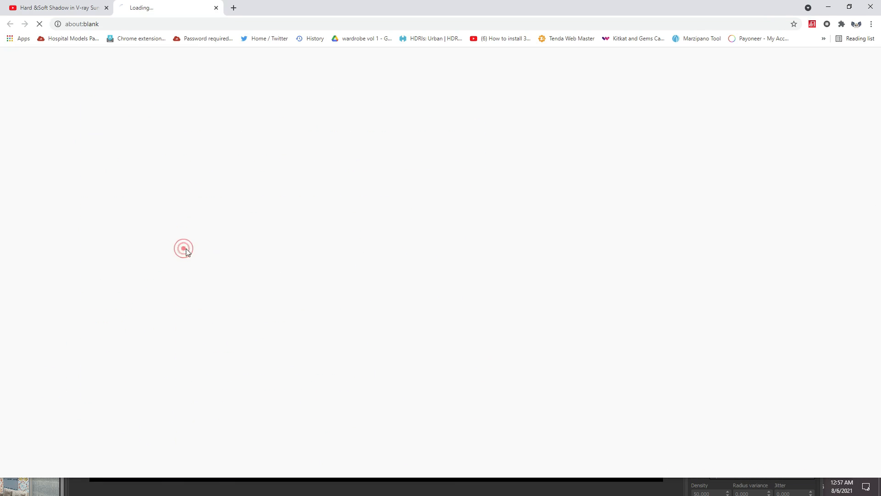